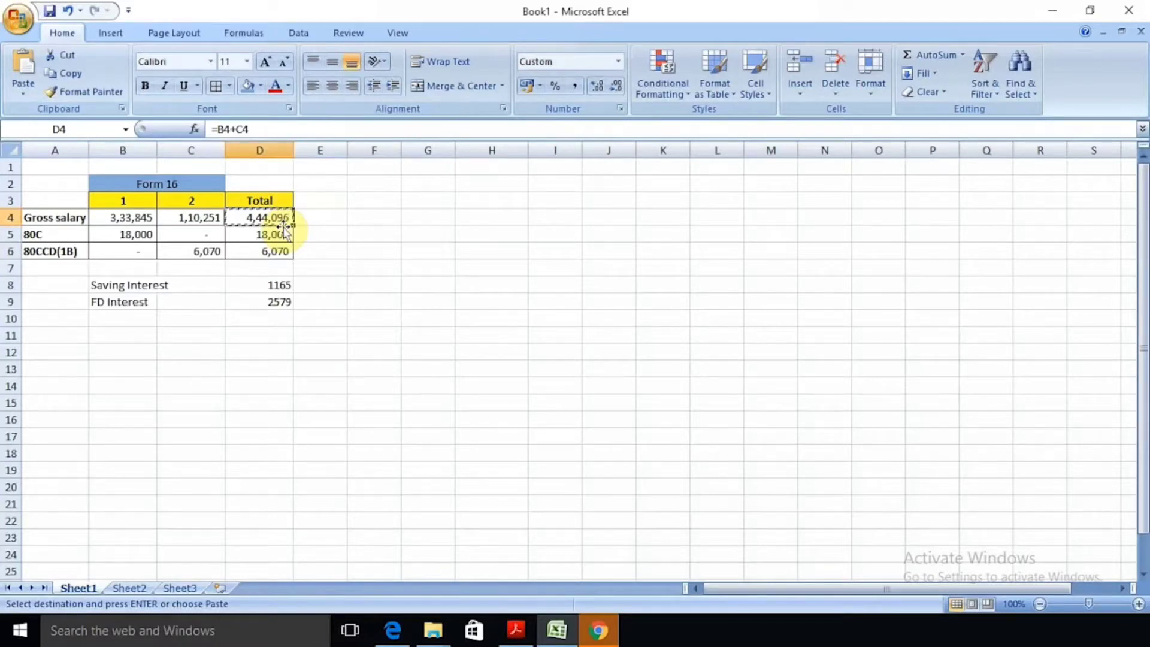
Step: Switch to the Form 16 PDF in Edge and examine the gross salary, section 16 deductions and Chapter VI-A deductions up to 80CCD(1B)
{"action": "key", "text": "alt+Tab"}
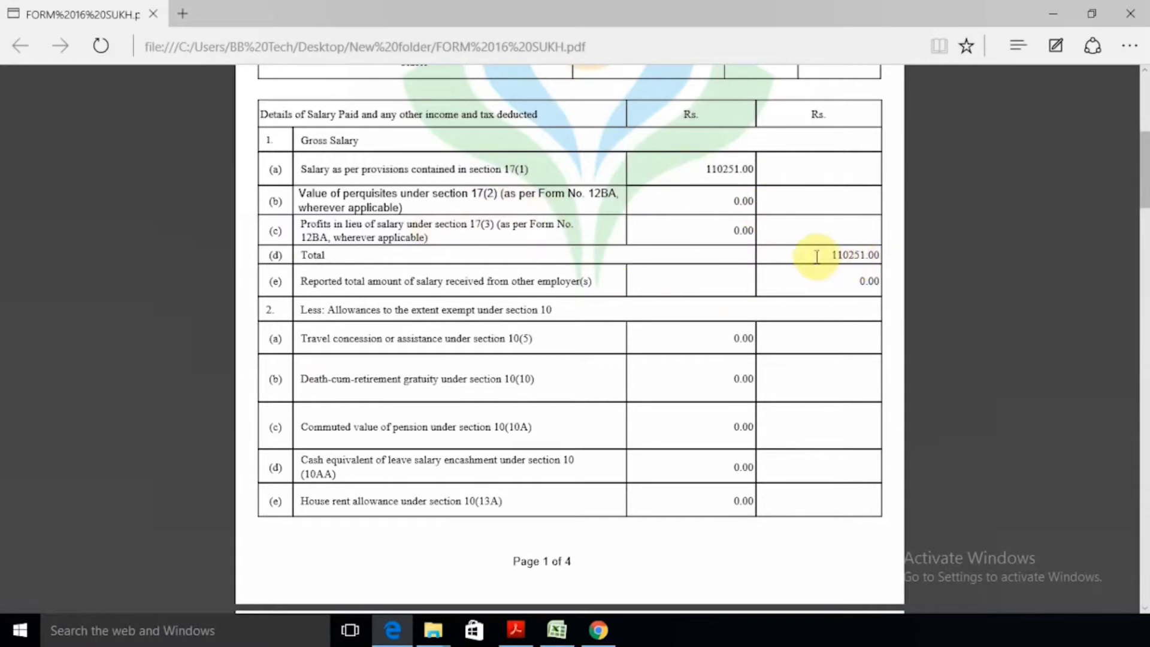
{"action": "left_click_drag", "start_coordinate": [814, 255], "coordinate": [869, 255]}
{"action": "left_click", "coordinate": [854, 284]}
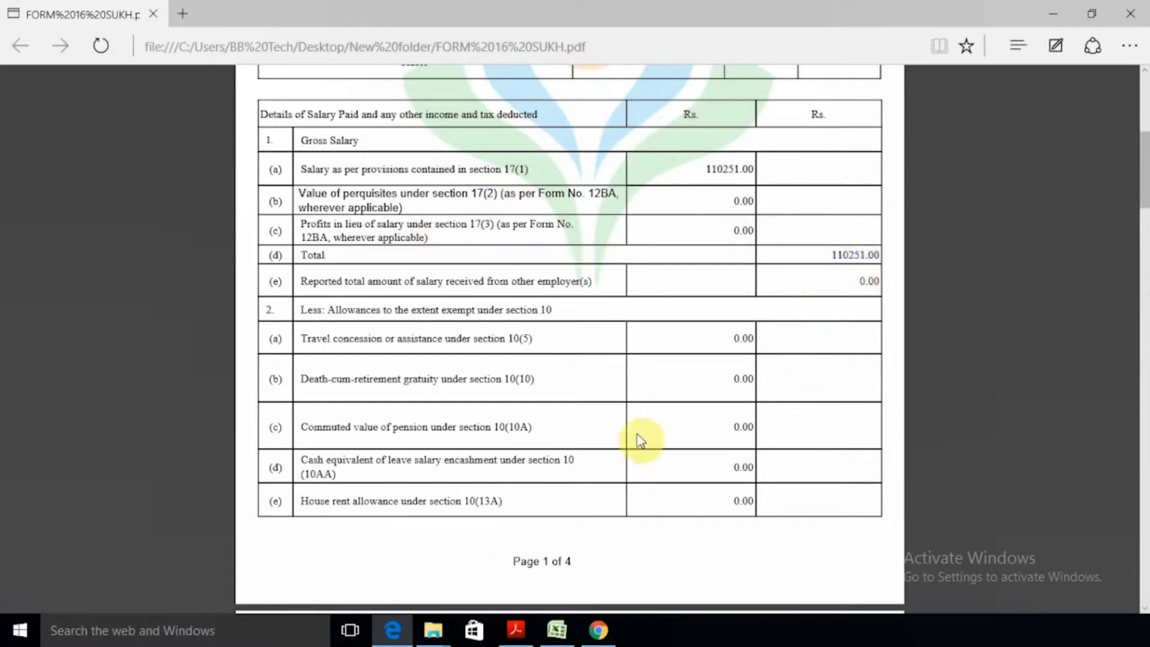
{"action": "scroll", "coordinate": [766, 406], "scroll_direction": "down", "scroll_amount": 5}
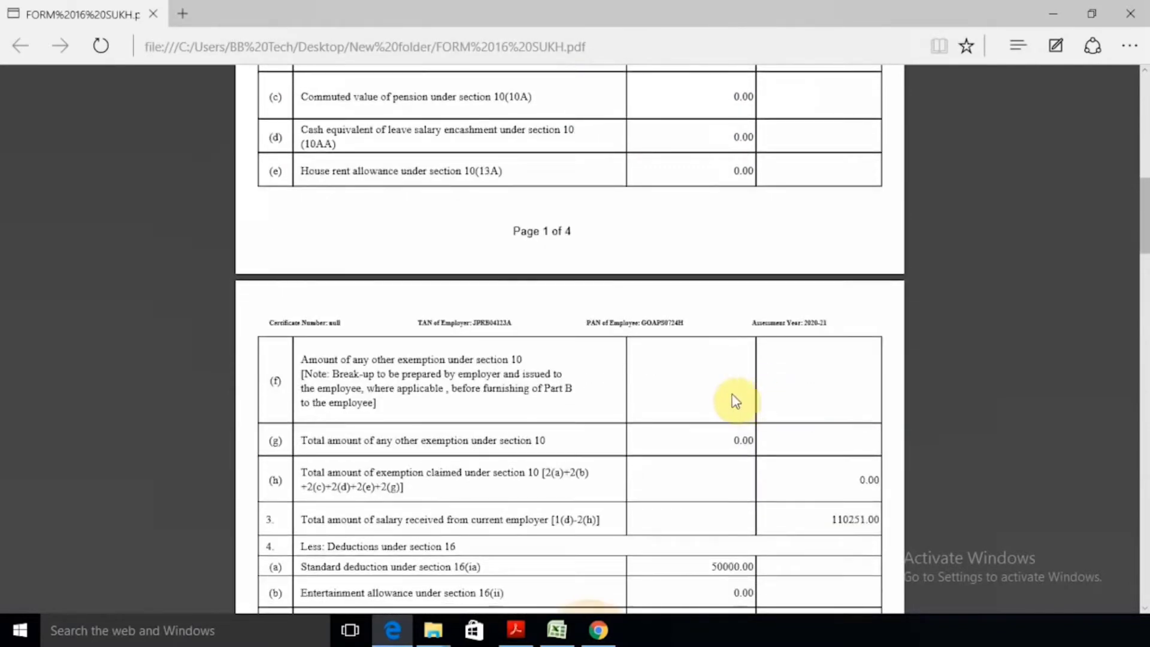
{"action": "scroll", "coordinate": [742, 395], "scroll_direction": "down", "scroll_amount": 3}
{"action": "triple_click", "coordinate": [825, 354]}
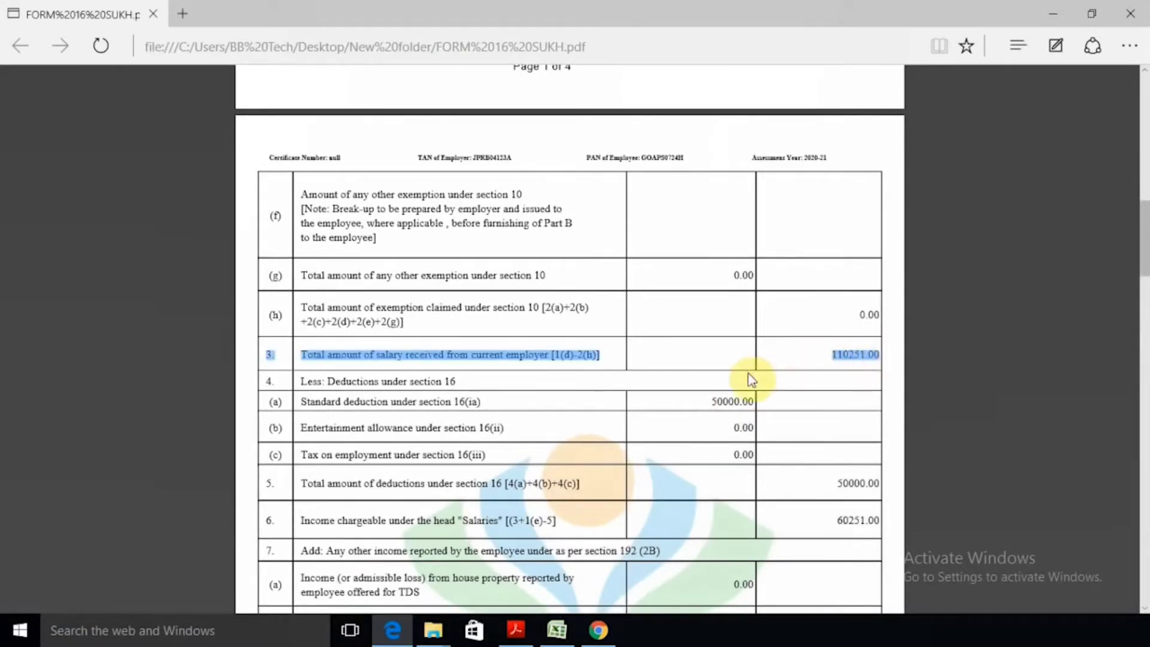
{"action": "scroll", "coordinate": [736, 400], "scroll_direction": "down", "scroll_amount": 5}
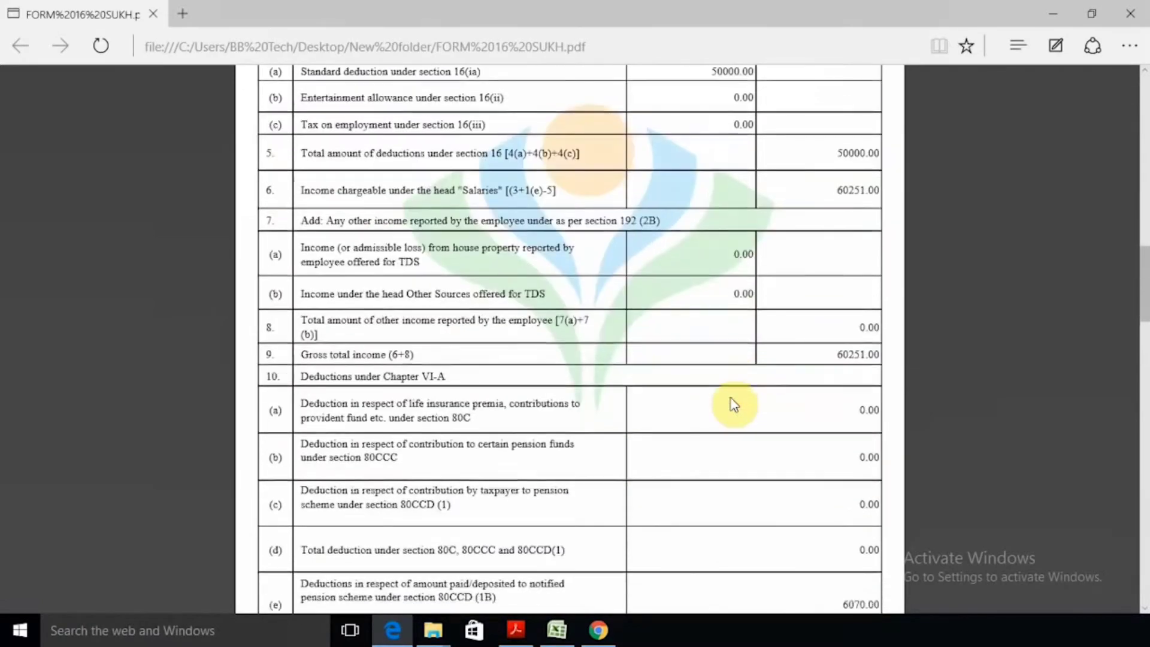
{"action": "scroll", "coordinate": [733, 405], "scroll_direction": "down", "scroll_amount": 3}
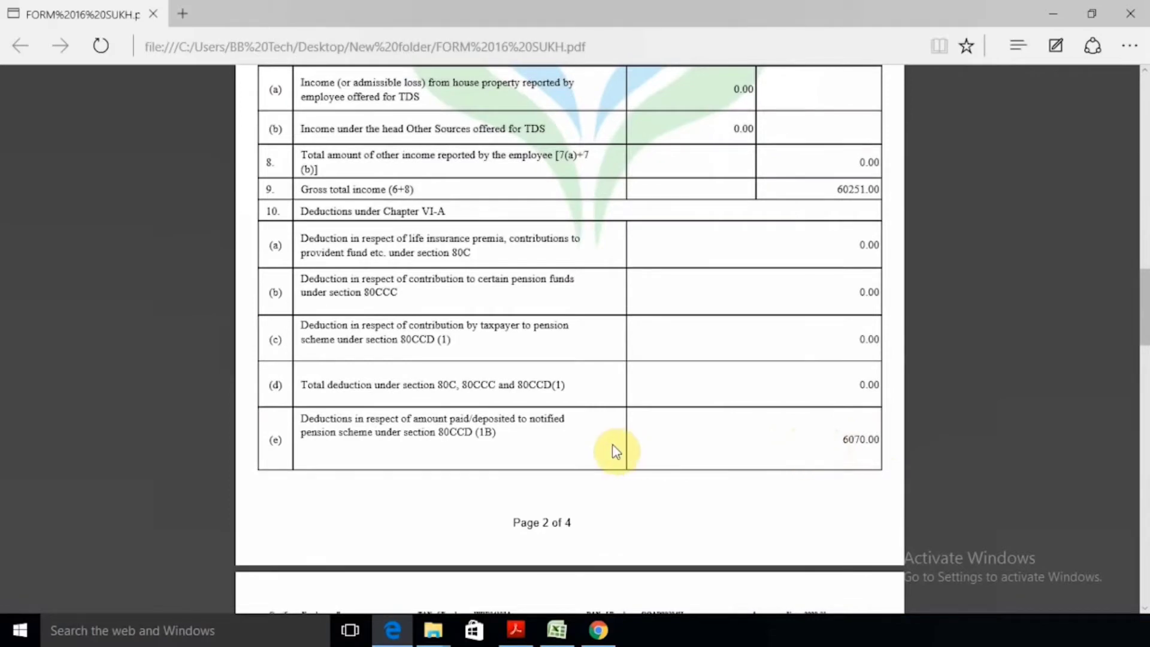
Step: Switch to Chrome, search for "incometaxefiling login" in a new tab, and open the Income Tax Department e-Filing home page without its announcement popup
{"action": "key", "text": "alt+Tab"}
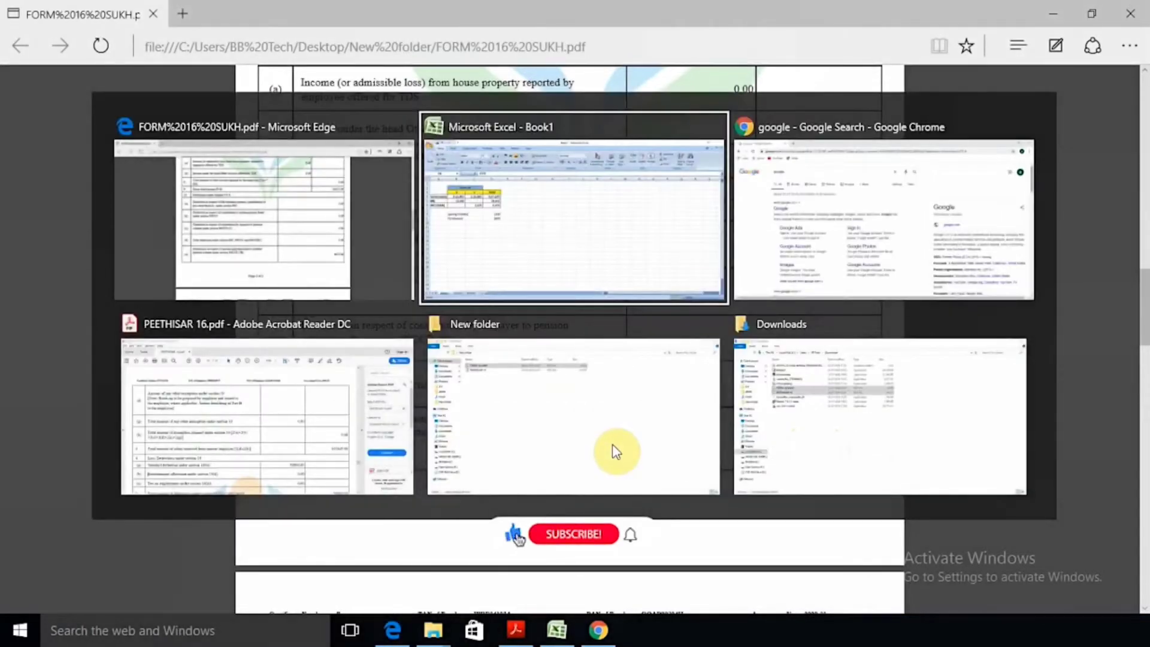
{"action": "key", "text": "alt+Tab"}
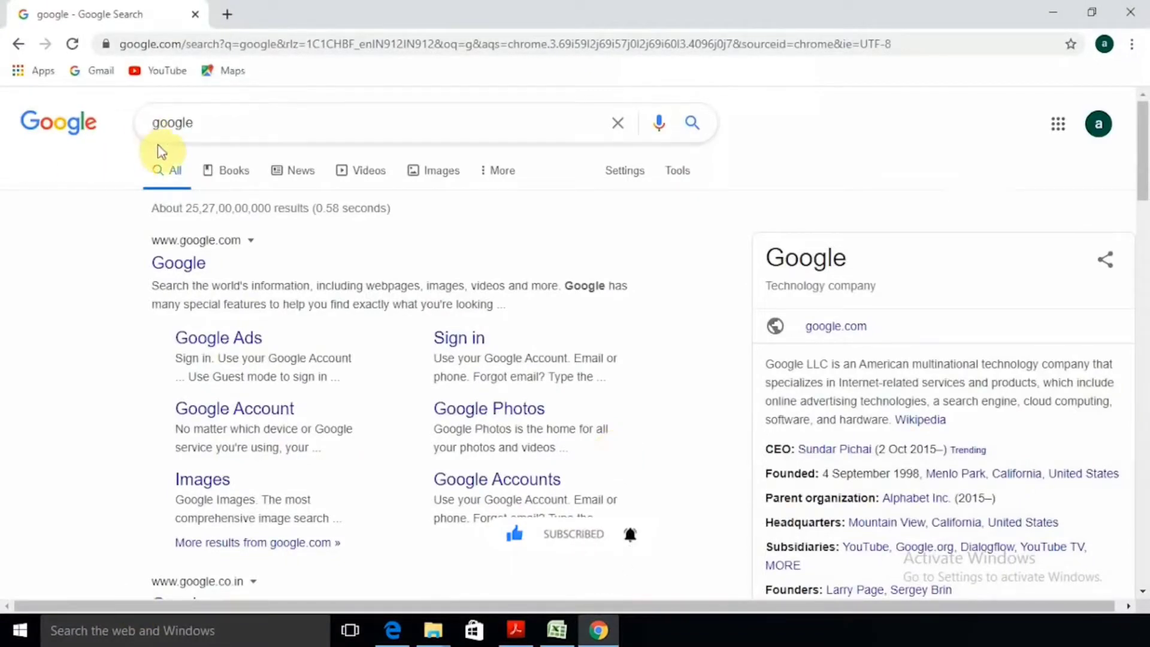
{"action": "left_click", "coordinate": [228, 14]}
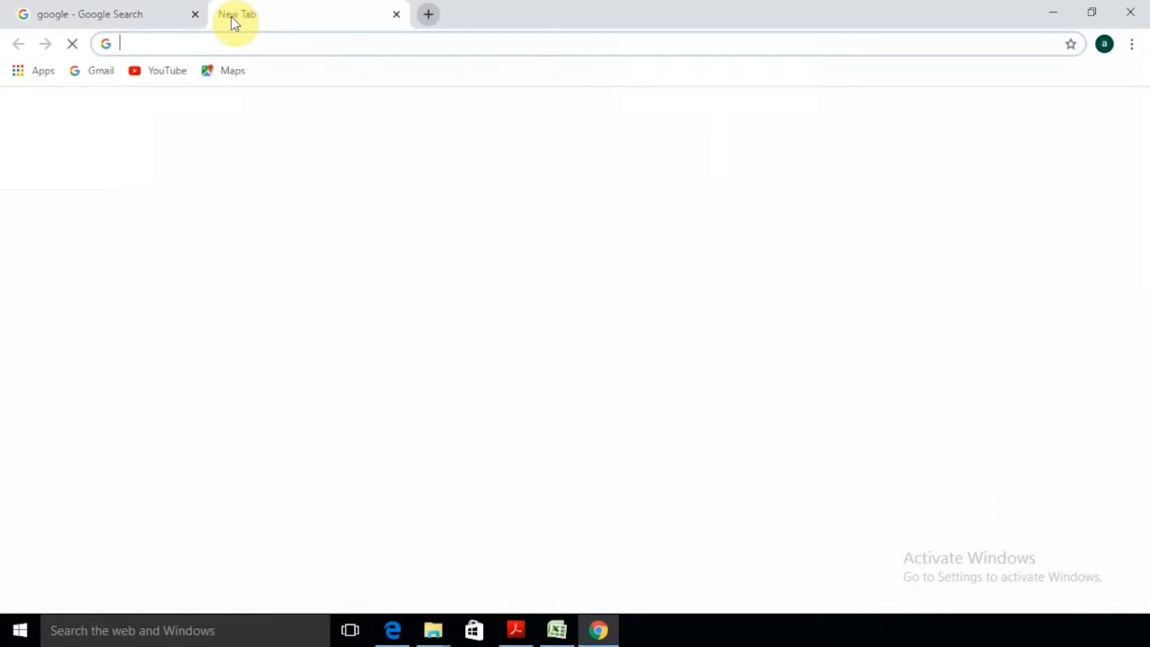
{"action": "type", "text": "inc"}
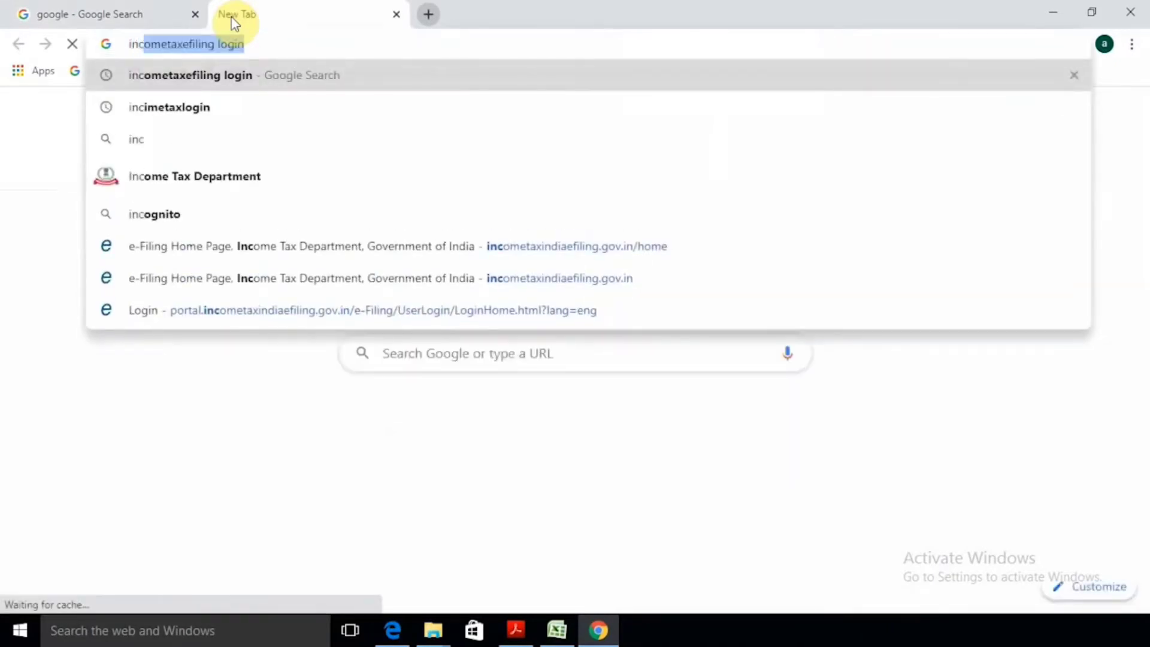
{"action": "key", "text": "Return"}
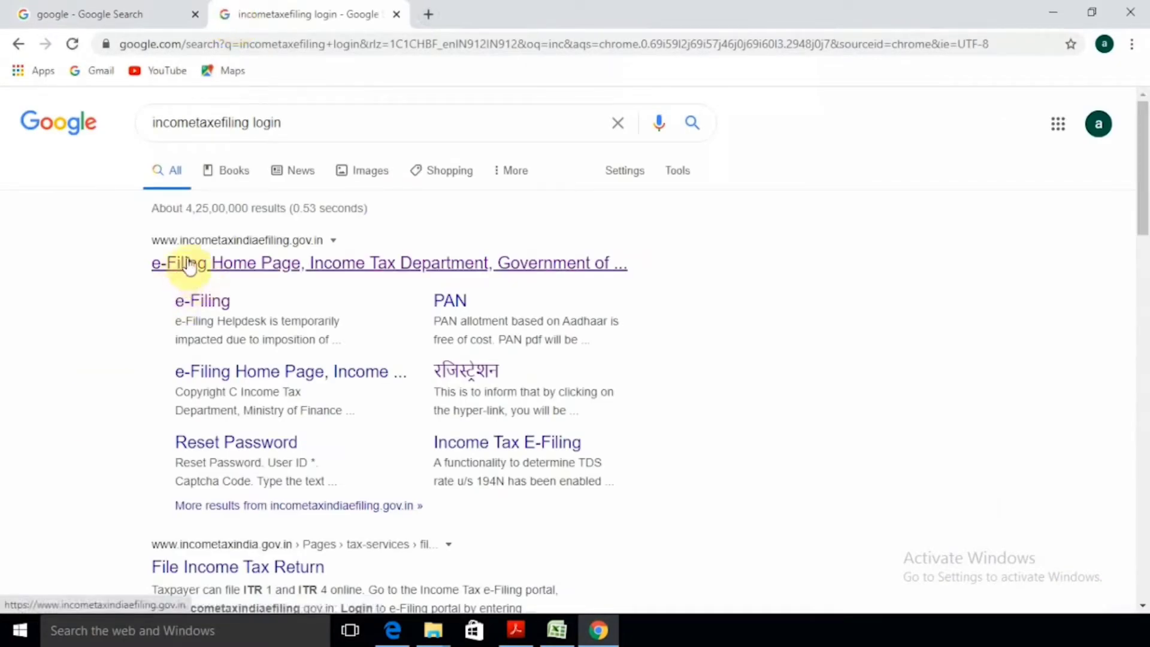
{"action": "left_click", "coordinate": [207, 263]}
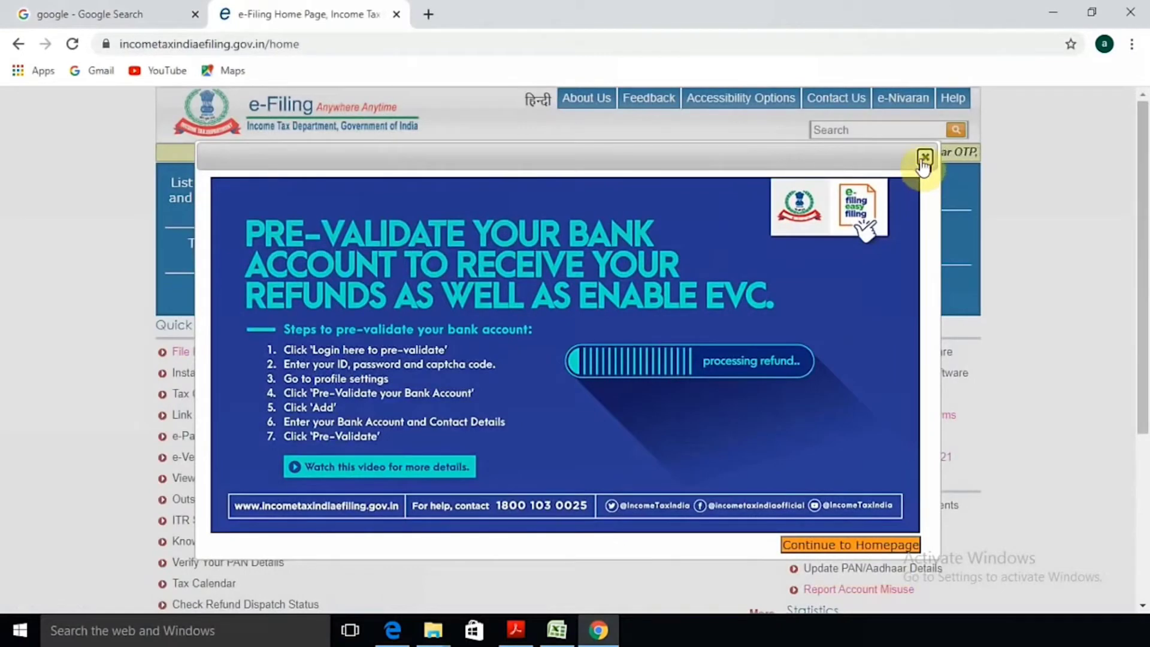
{"action": "left_click", "coordinate": [921, 160]}
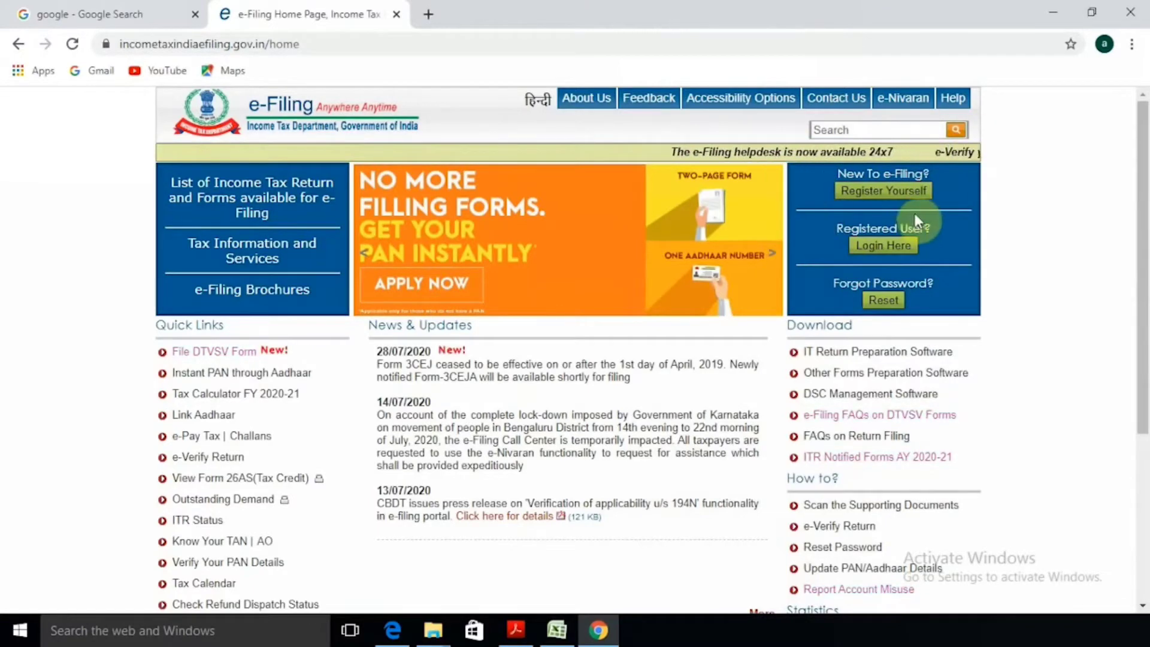
Step: Open the registered-user login page, keep the saved user ID and enter the account password
{"action": "left_click", "coordinate": [884, 246]}
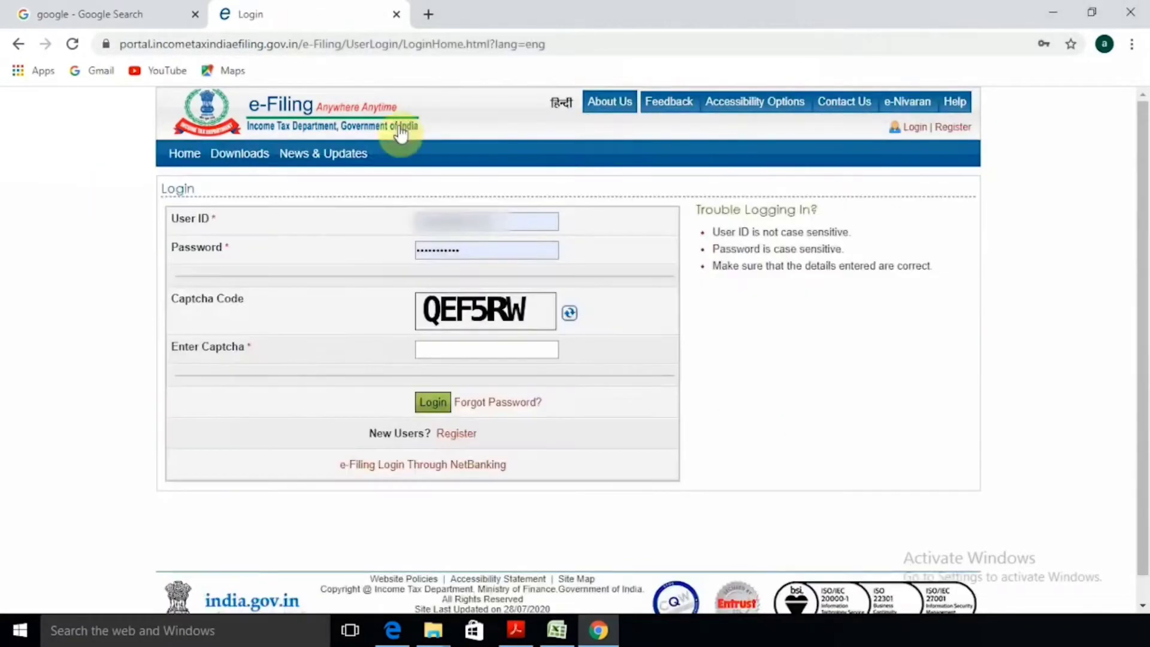
{"action": "left_click", "coordinate": [491, 222]}
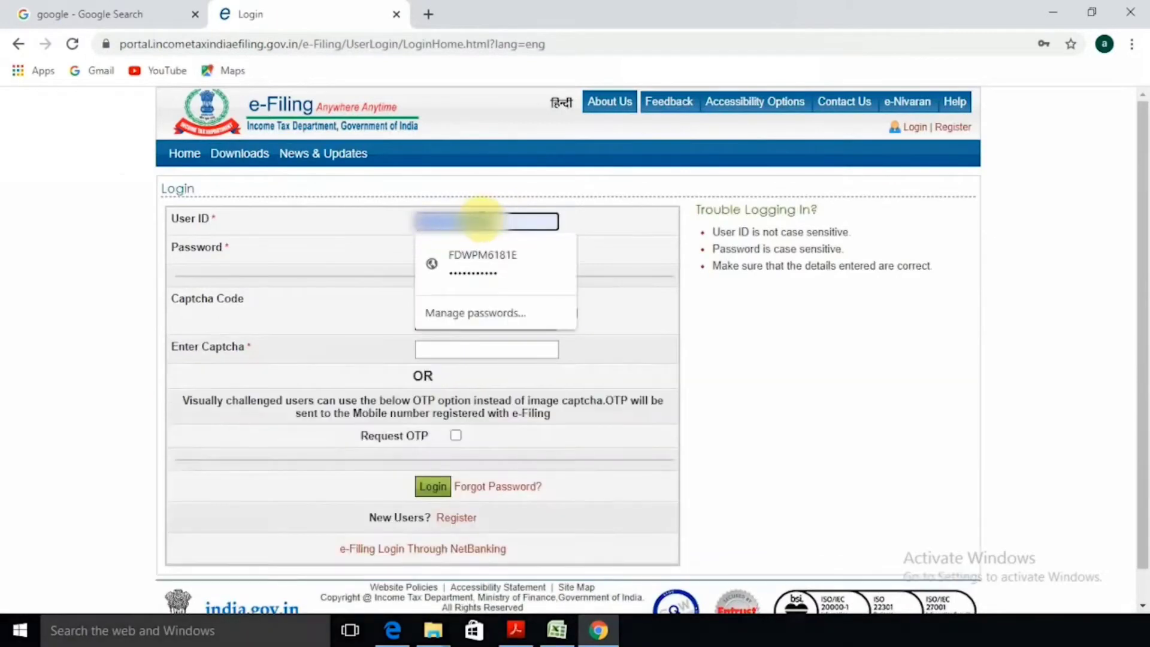
{"action": "key", "text": "Return"}
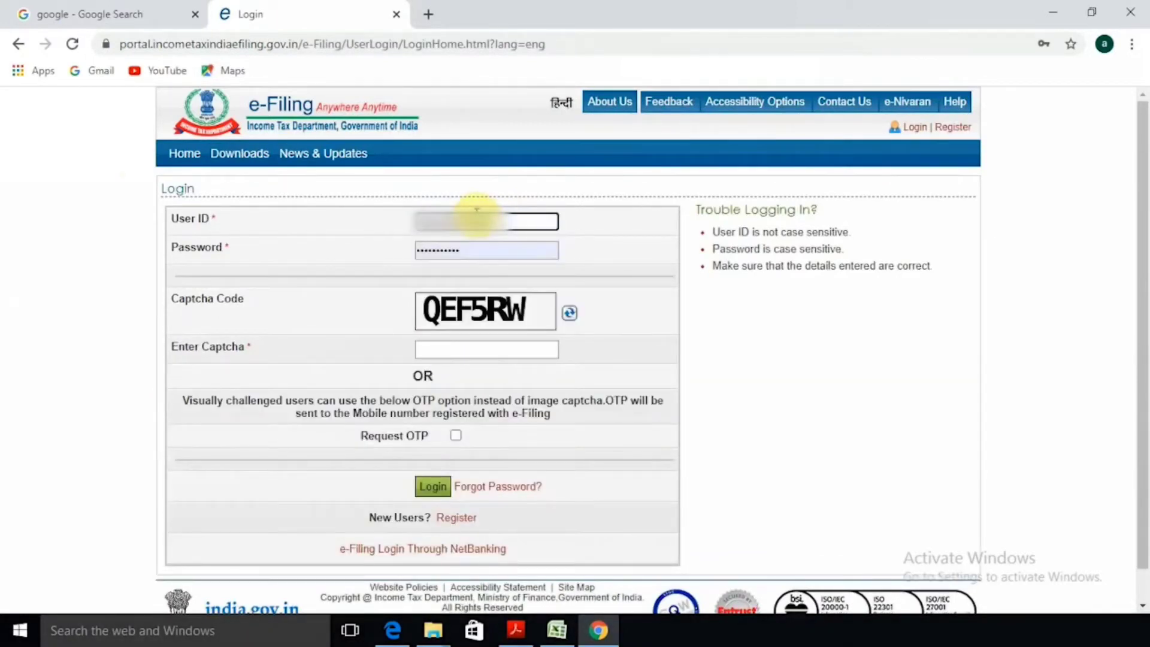
{"action": "key", "text": "Tab"}
{"action": "key", "text": "BackSpace"}
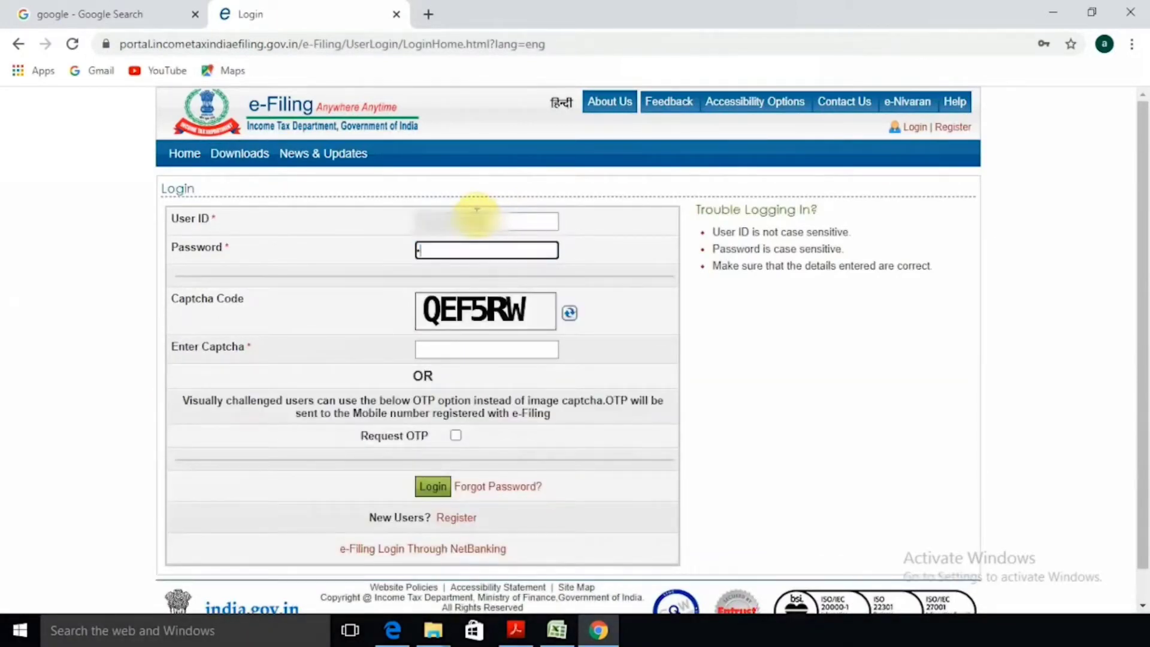
{"action": "type", "text": "•••••••••••••"}
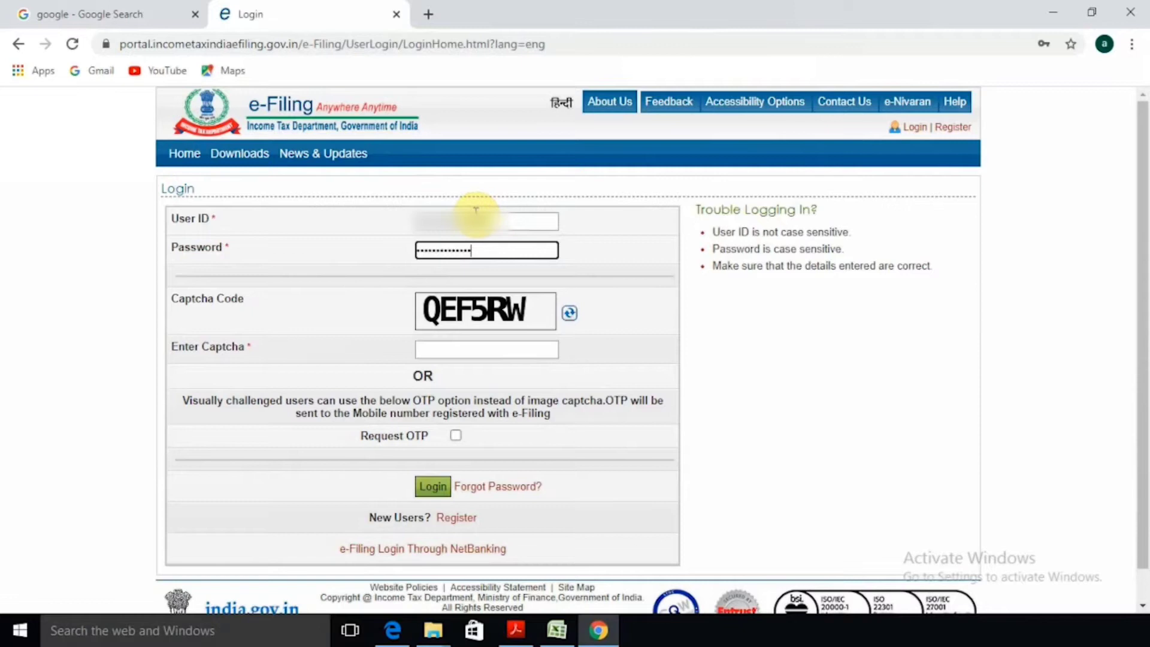
Step: Enter the captcha code from the image and log in to the e-Filing account
{"action": "left_click", "coordinate": [435, 349]}
{"action": "type", "text": "Q"}
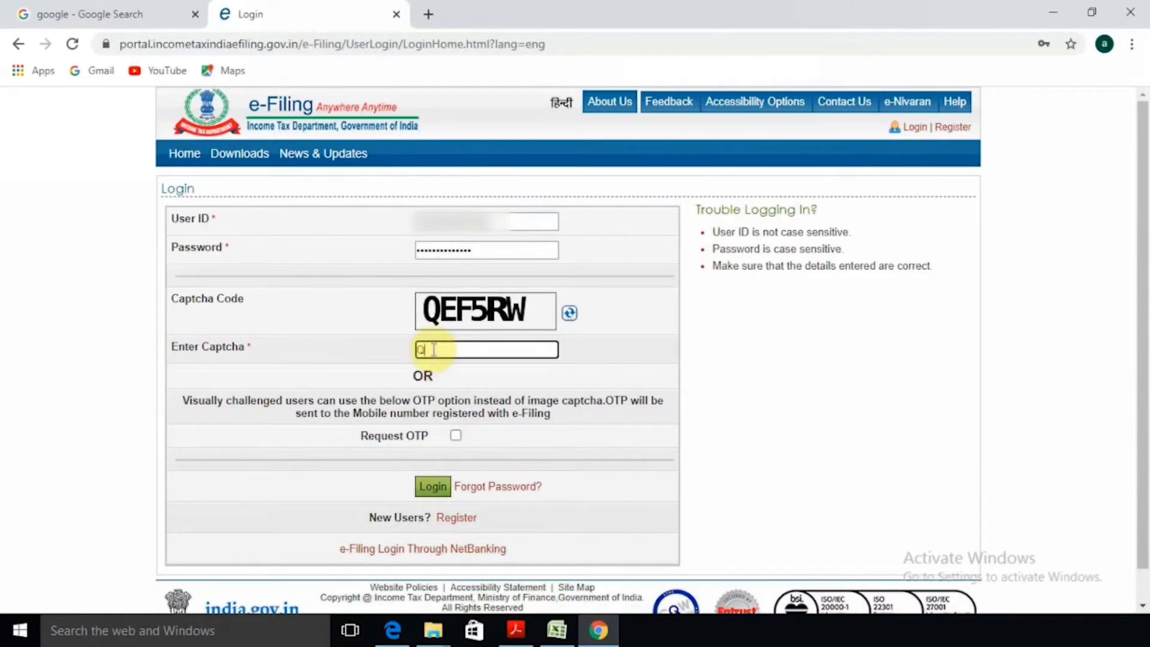
{"action": "type", "text": "EF5RW"}
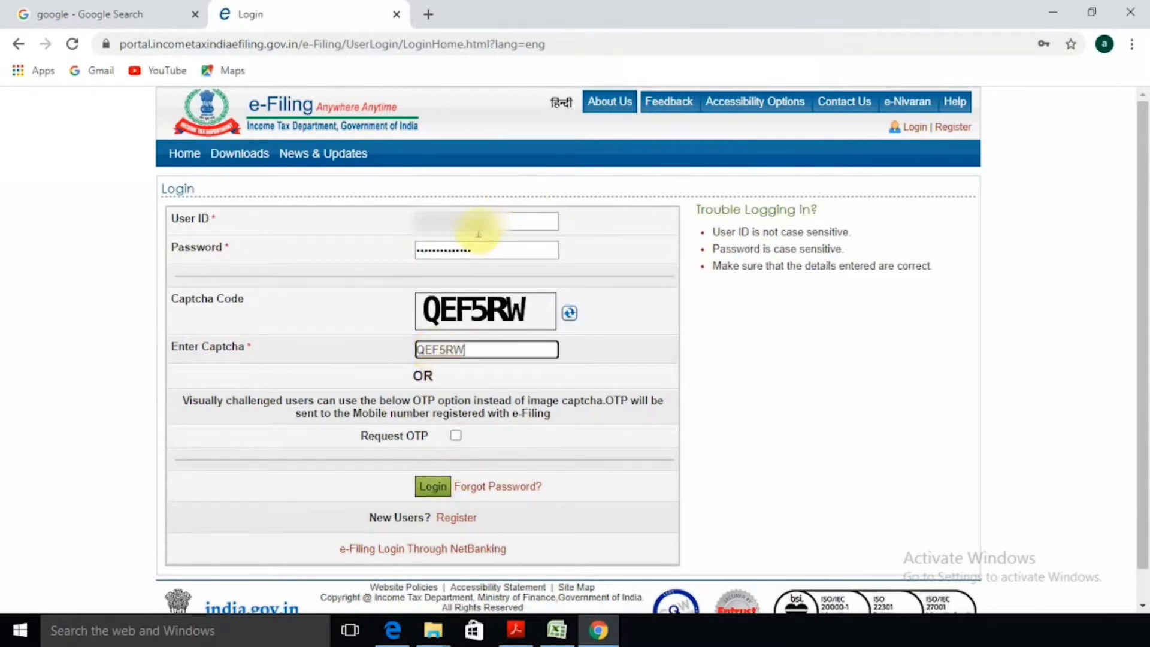
{"action": "left_click", "coordinate": [432, 486]}
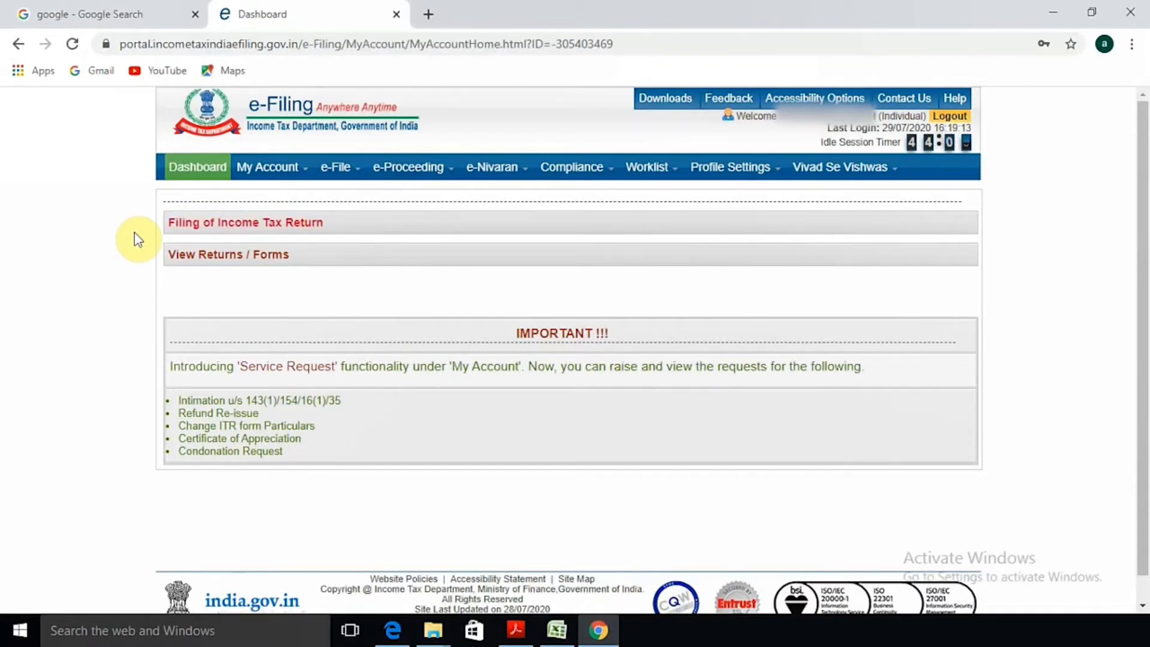
Step: Open the Income Tax Return filing form and set the assessment year to 2020-21
{"action": "left_click", "coordinate": [303, 175]}
{"action": "left_click", "coordinate": [251, 225]}
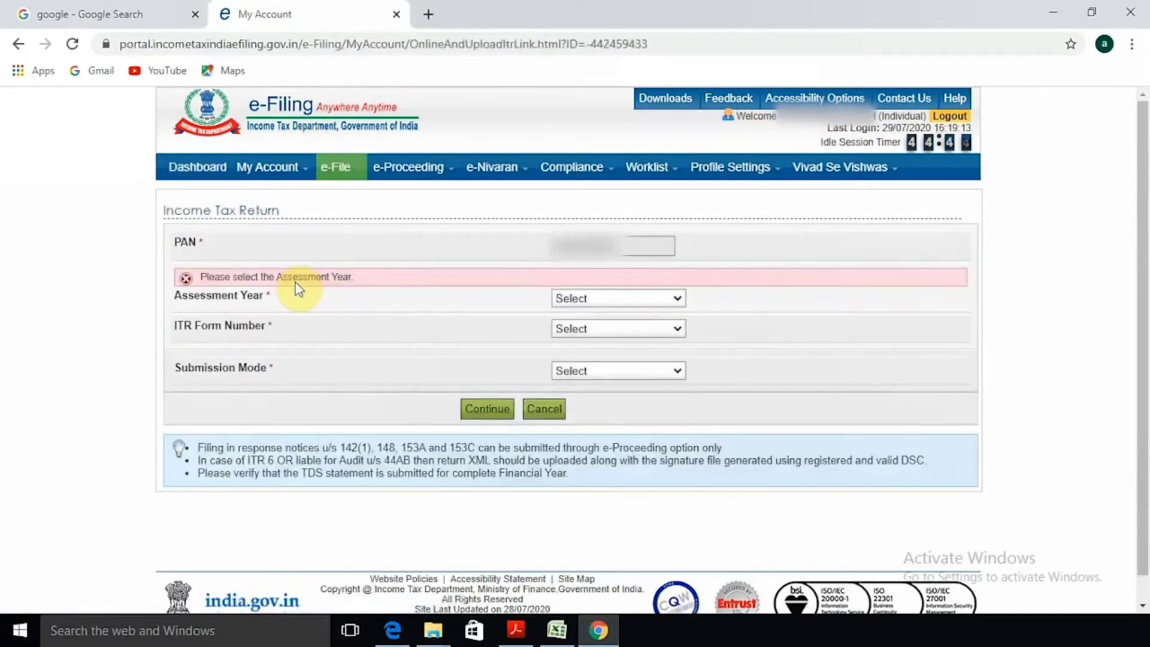
{"action": "left_click", "coordinate": [676, 300]}
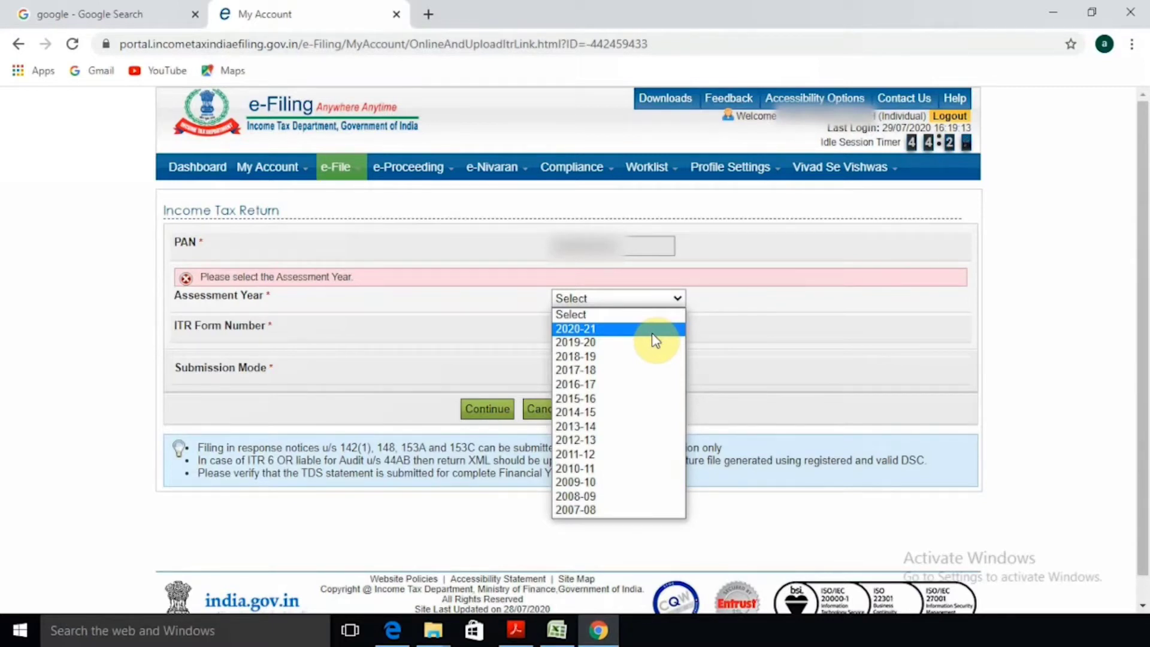
{"action": "left_click", "coordinate": [600, 329]}
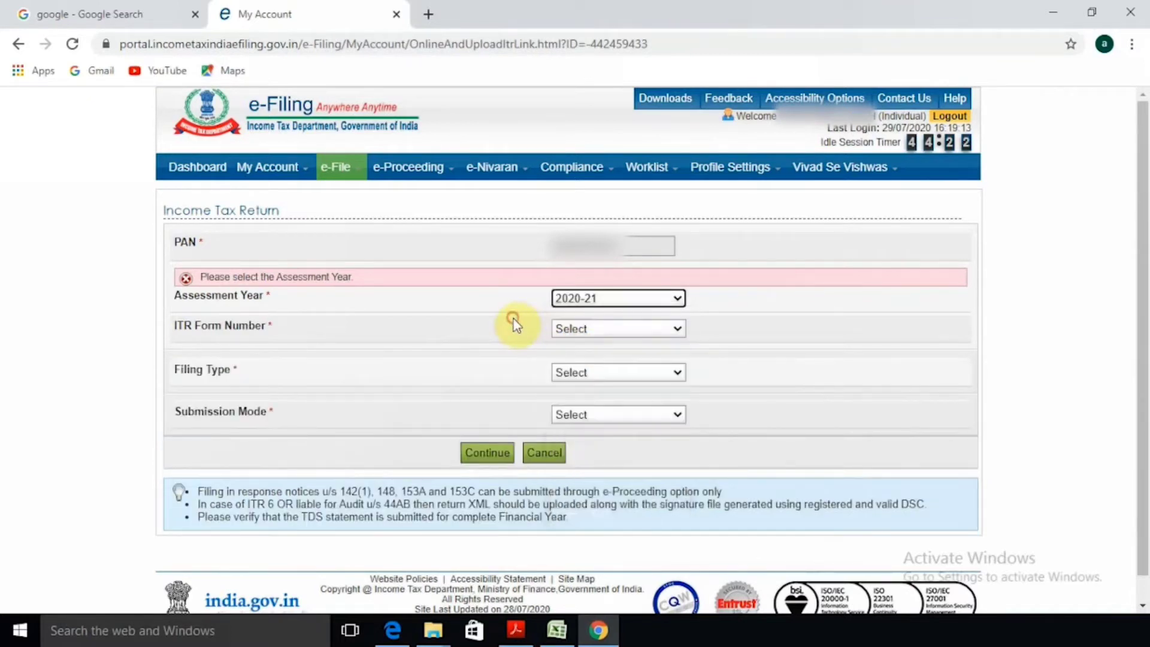
{"action": "left_click", "coordinate": [240, 358]}
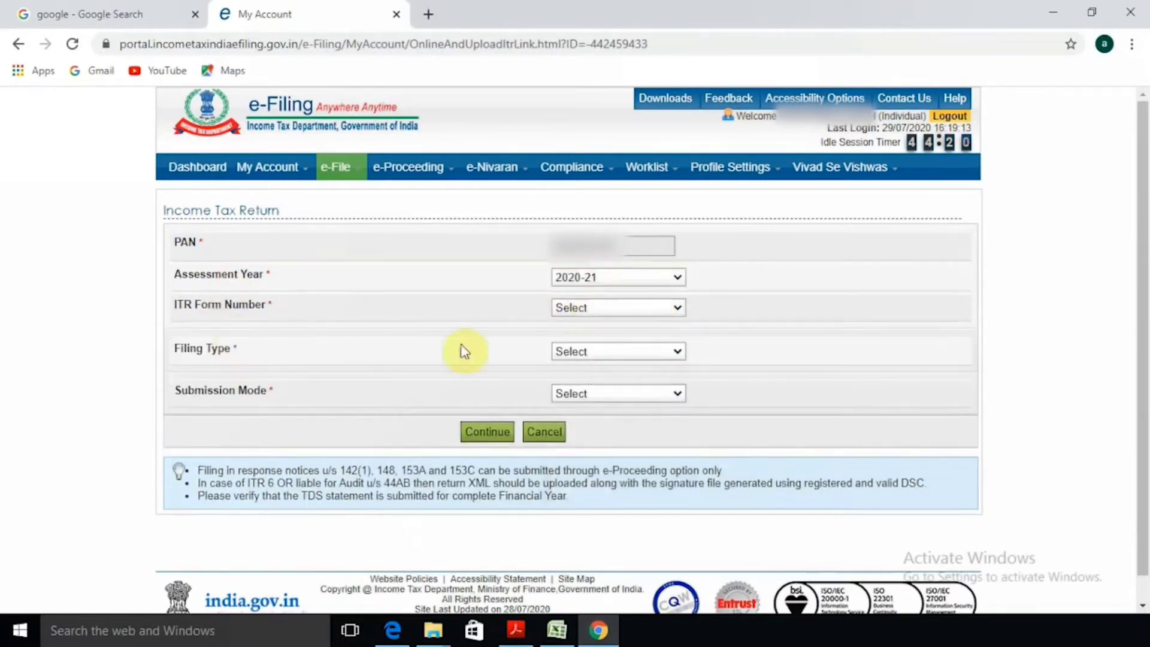
Step: Set the form number to ITR-1, the filing type to Original/Revised Return and the submission mode to Prepare and Submit Online
{"action": "left_click", "coordinate": [675, 309]}
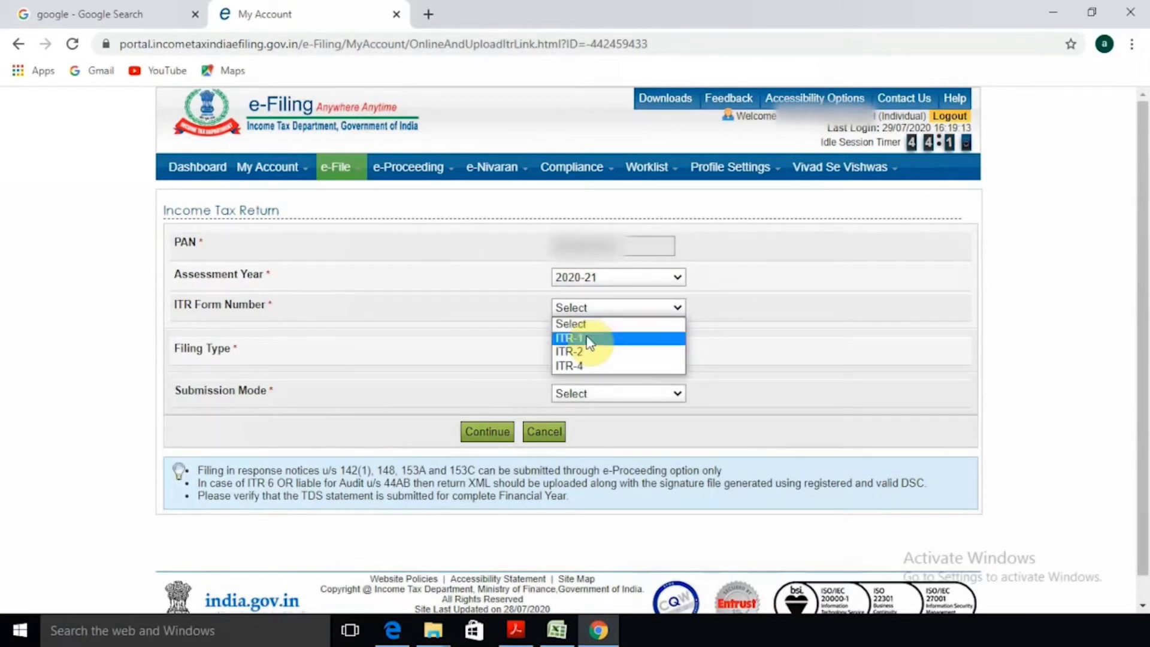
{"action": "left_click", "coordinate": [588, 339]}
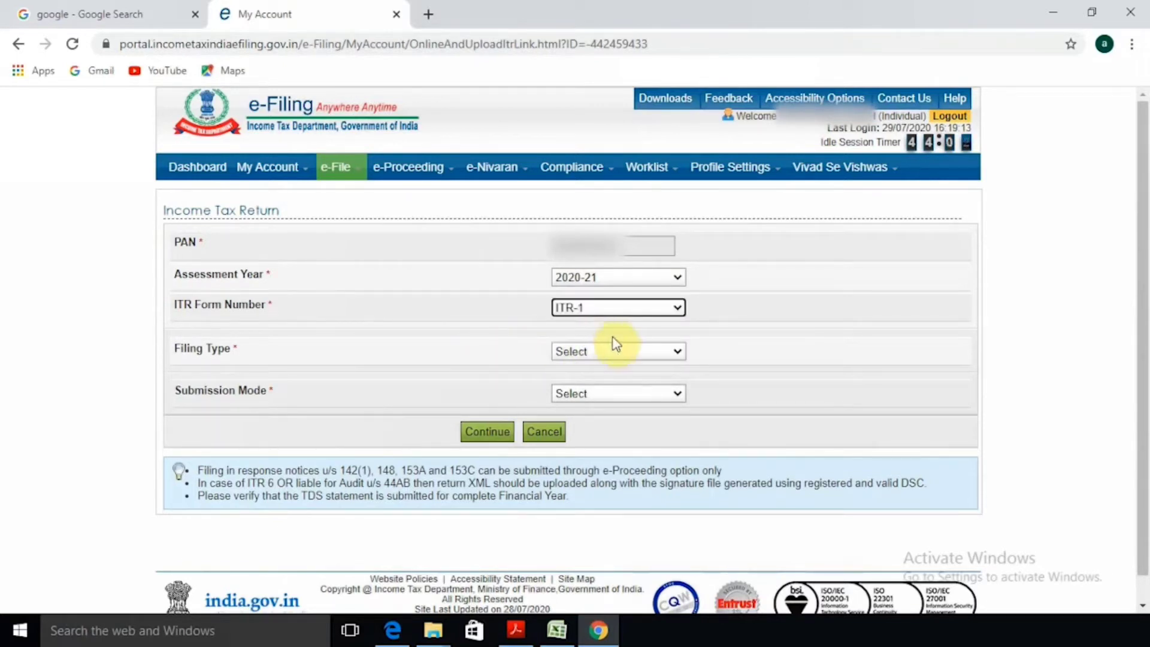
{"action": "left_click", "coordinate": [659, 353]}
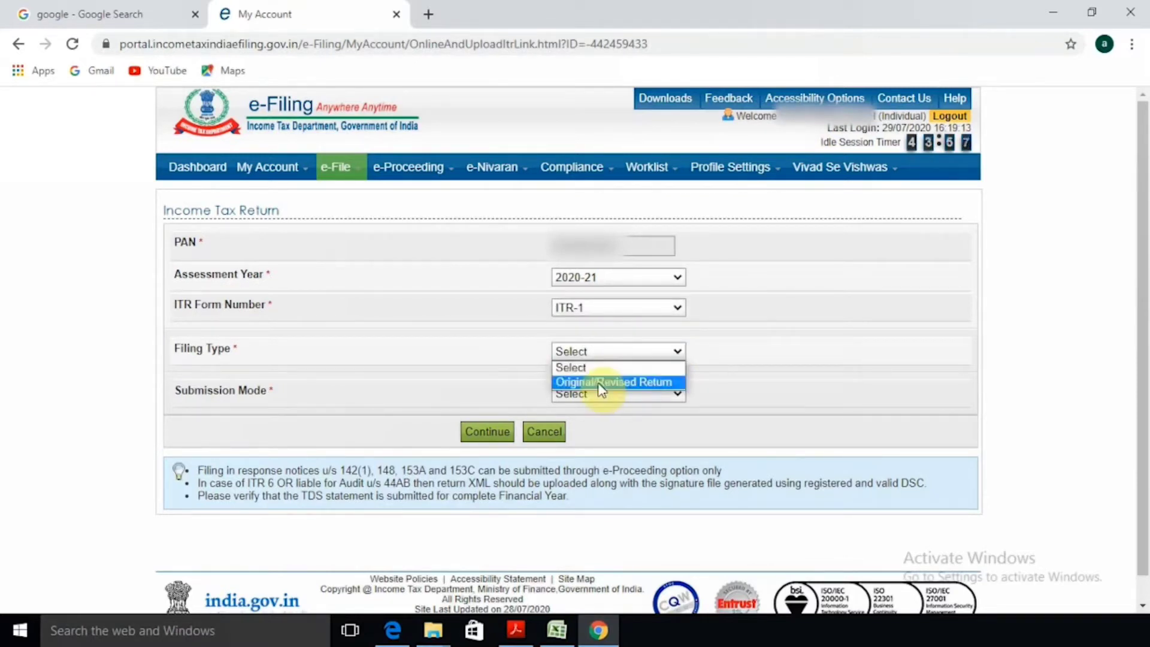
{"action": "left_click", "coordinate": [597, 382]}
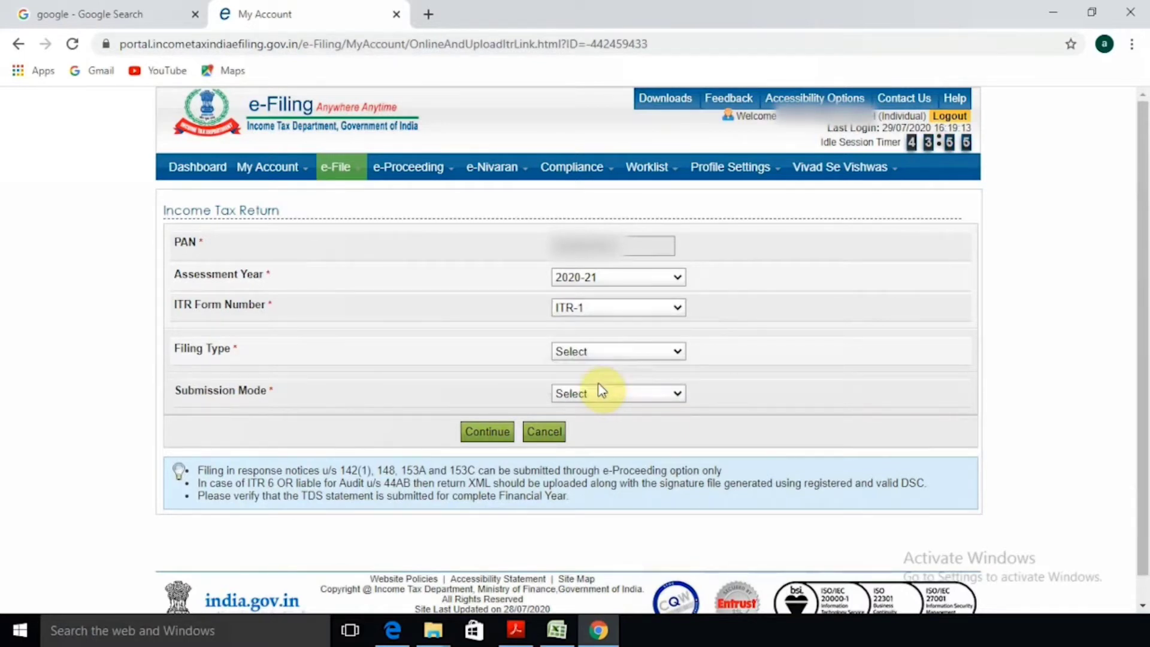
{"action": "left_click", "coordinate": [641, 405]}
{"action": "left_click", "coordinate": [271, 395]}
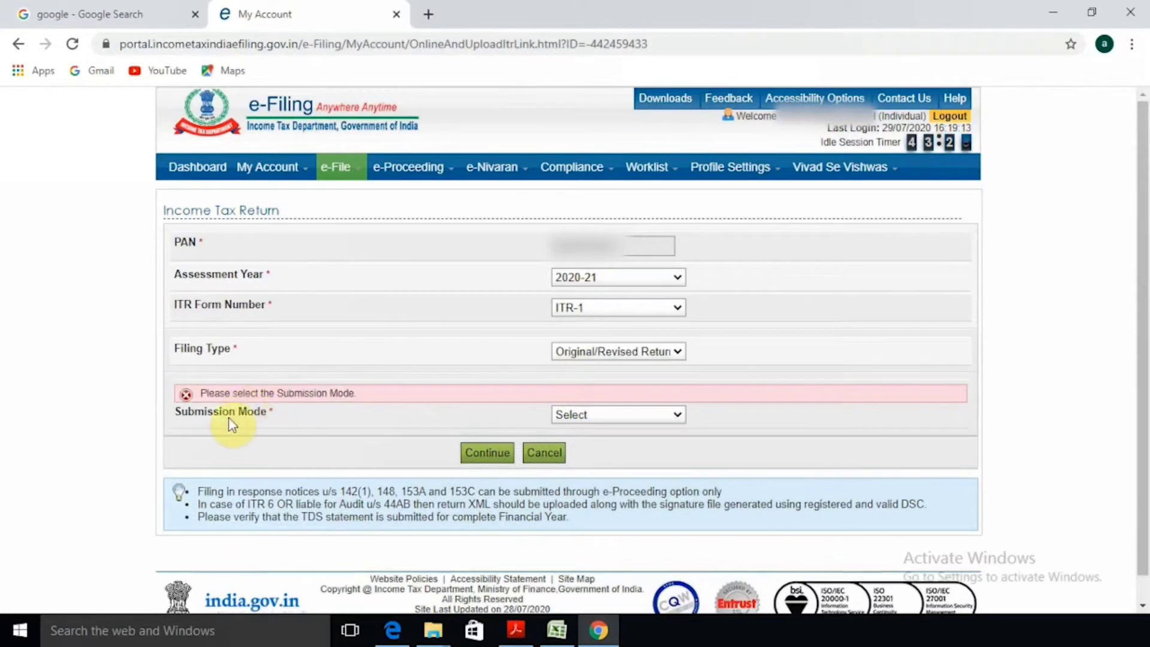
{"action": "left_click", "coordinate": [676, 414]}
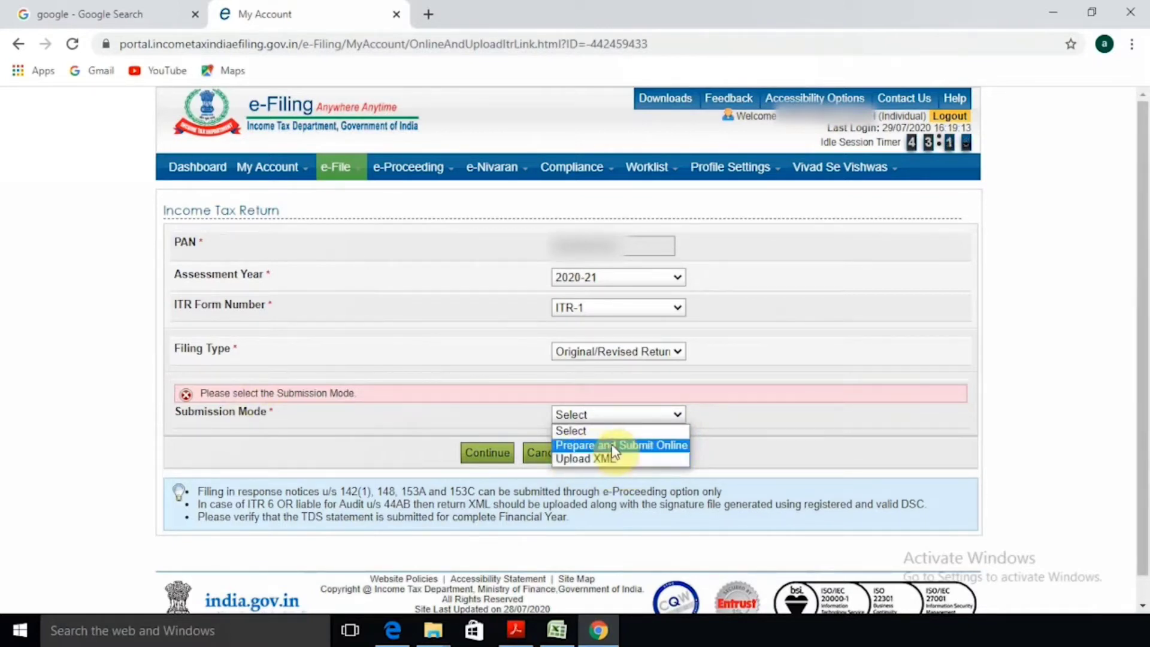
{"action": "key", "text": "Return"}
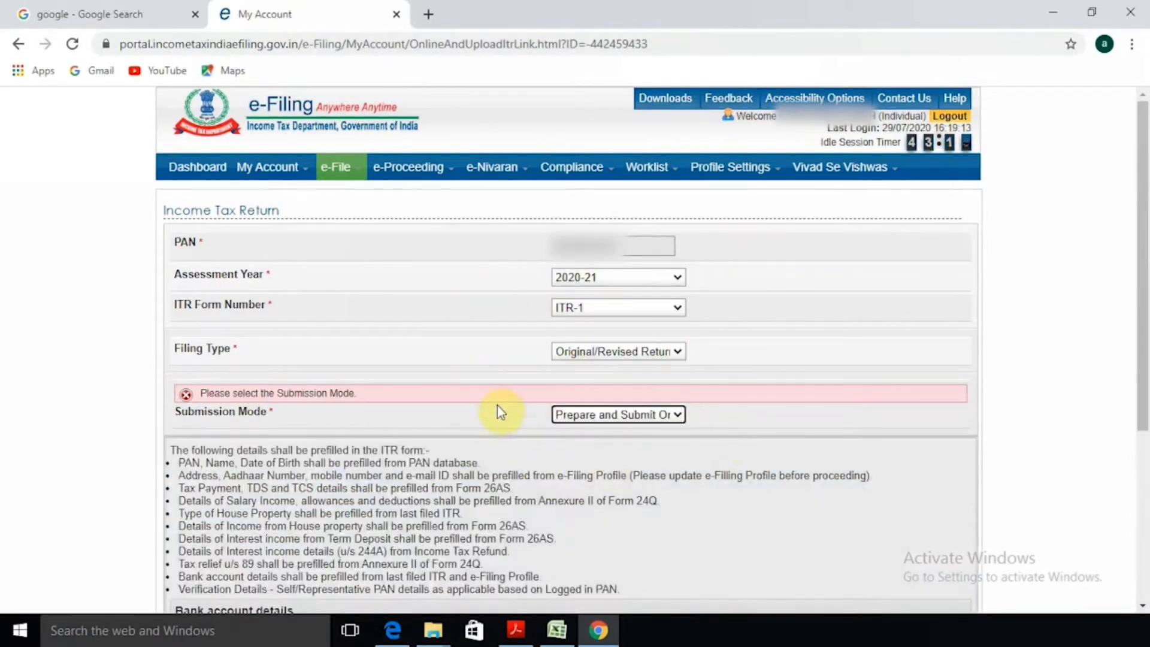
Step: Select the first listed bank account for refund credit and continue to the prefill consent
{"action": "scroll", "coordinate": [498, 401], "scroll_direction": "down", "scroll_amount": 4}
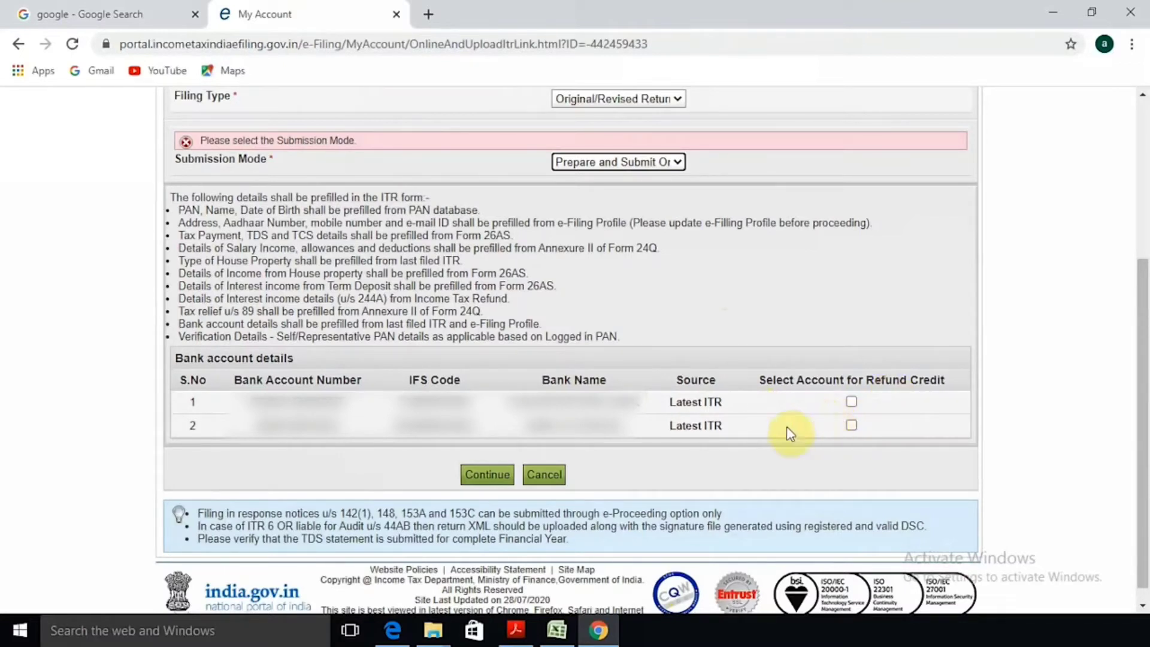
{"action": "left_click", "coordinate": [851, 401]}
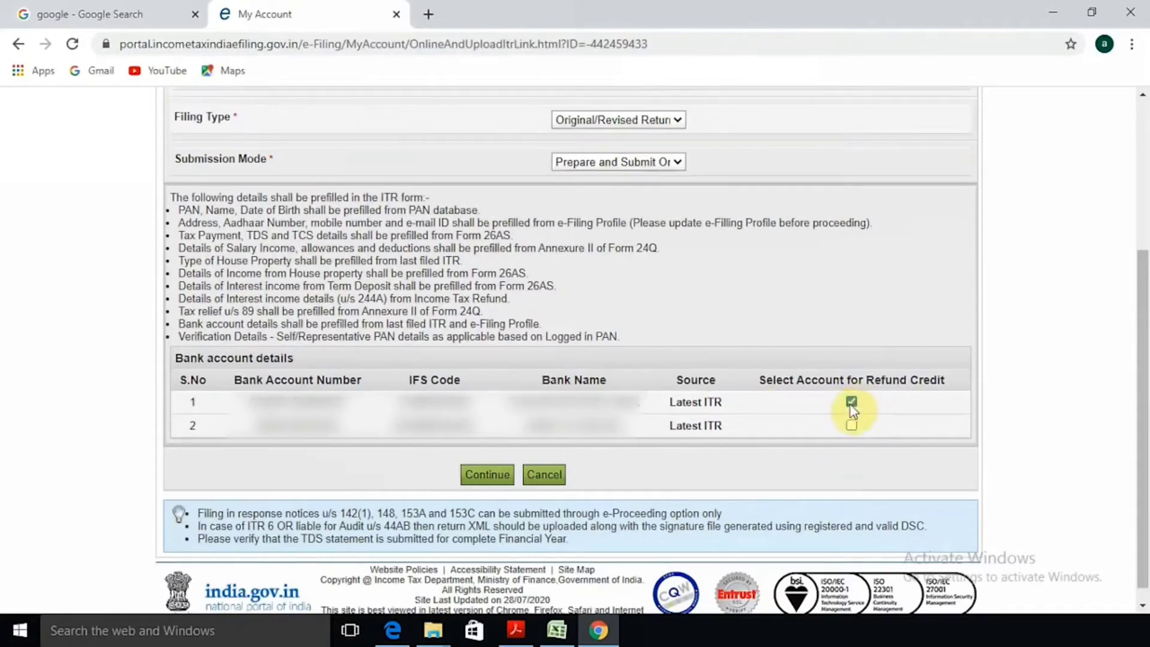
{"action": "left_click", "coordinate": [463, 476]}
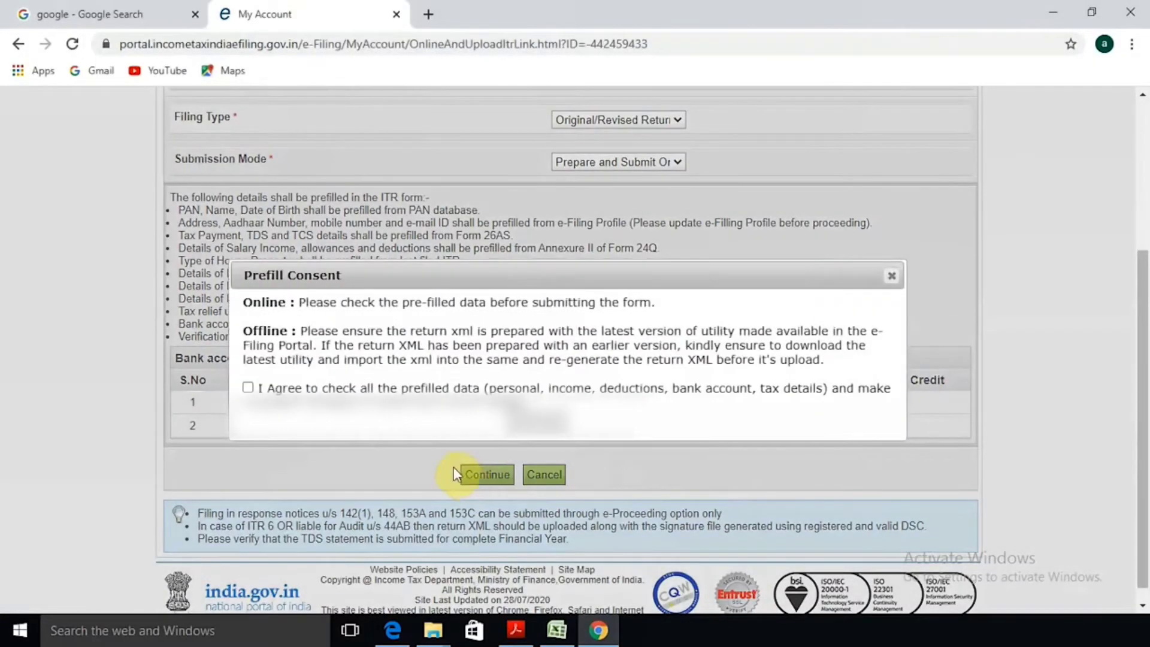
Step: Agree to check the prefilled data, continue to the ITR-1 form and open Part A General Information
{"action": "left_click", "coordinate": [248, 388]}
{"action": "left_click", "coordinate": [530, 434]}
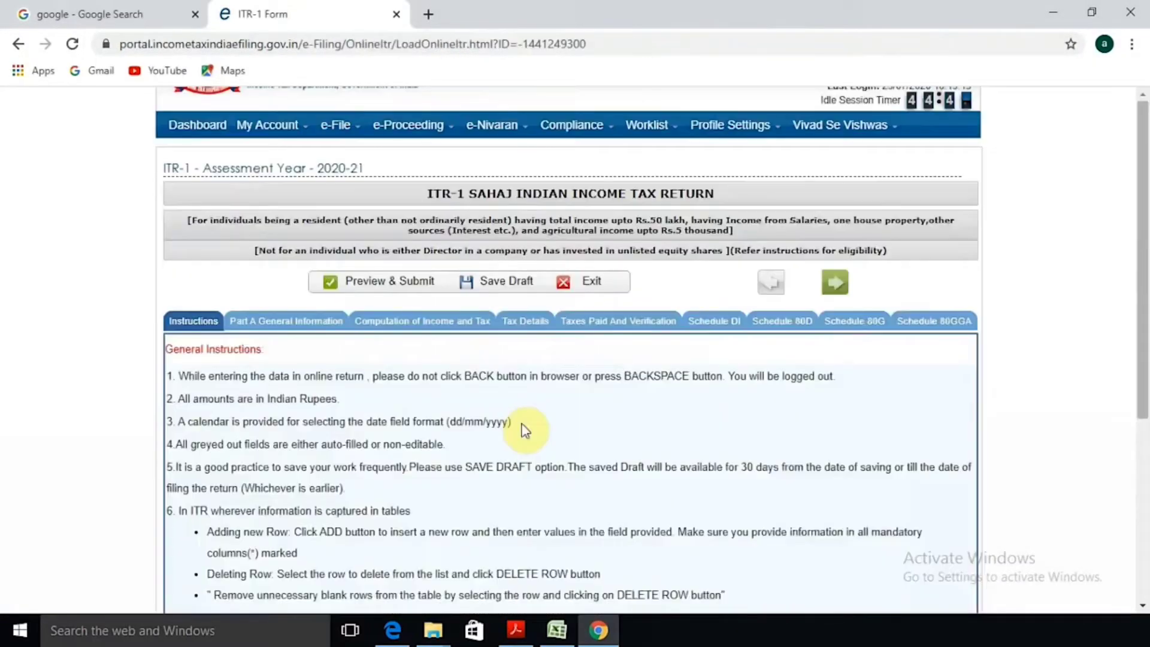
{"action": "scroll", "coordinate": [494, 416], "scroll_direction": "down", "scroll_amount": 1}
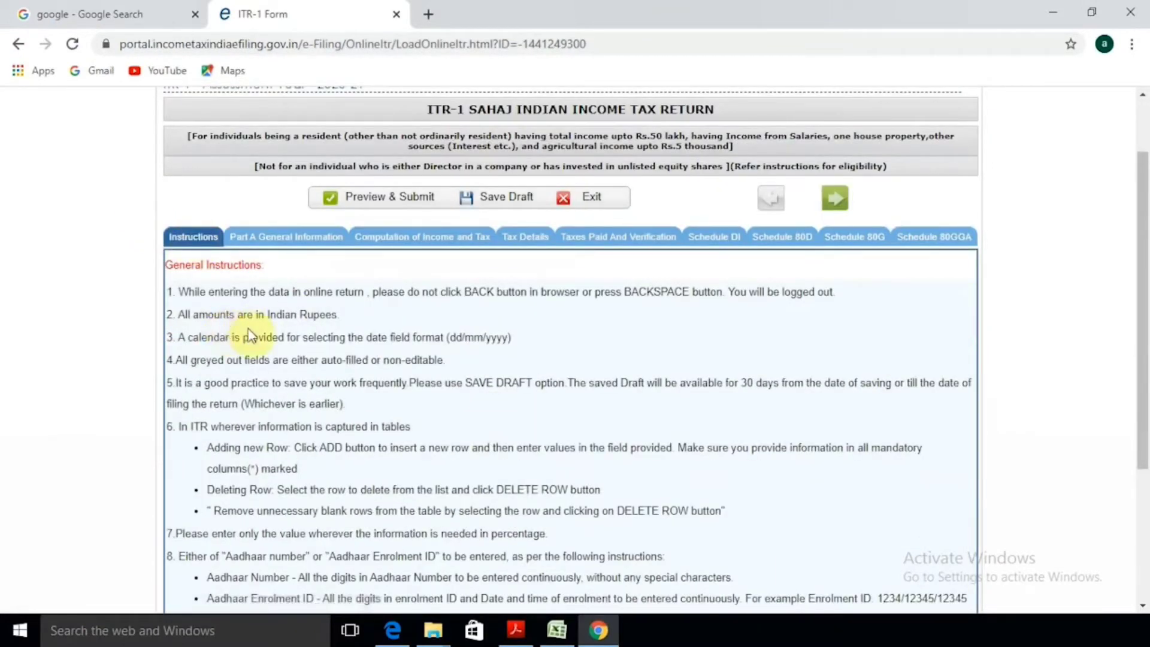
{"action": "left_click", "coordinate": [273, 239]}
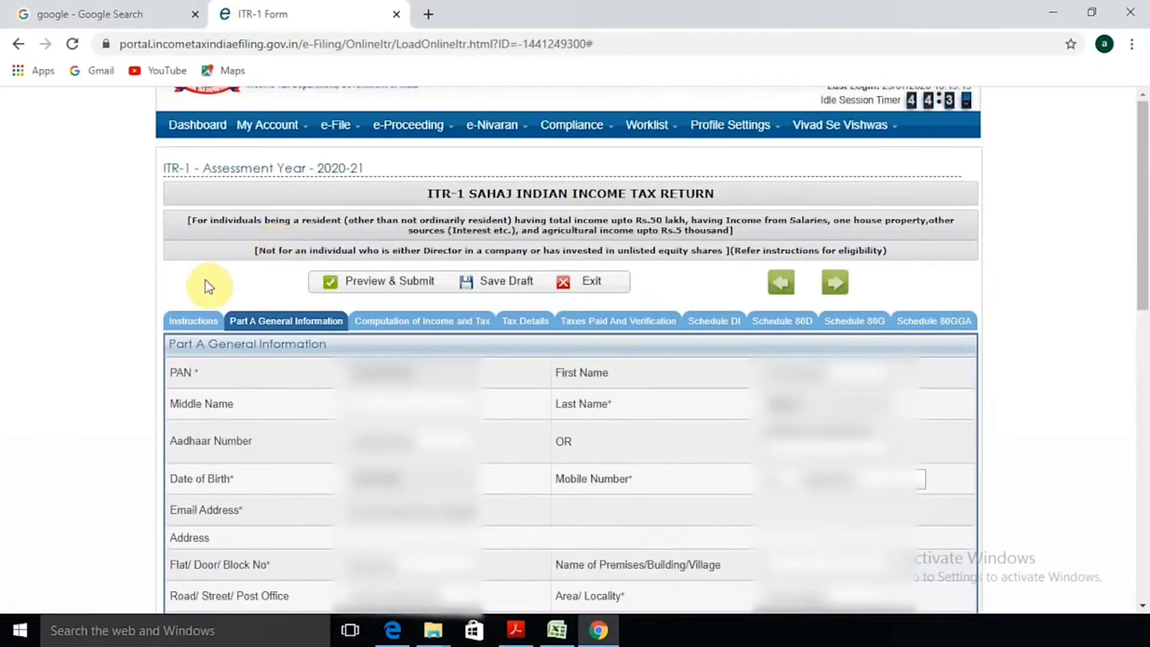
Step: Set the nature of employment to Public Sector Undertaking in the general information
{"action": "scroll", "coordinate": [214, 285], "scroll_direction": "down", "scroll_amount": 1}
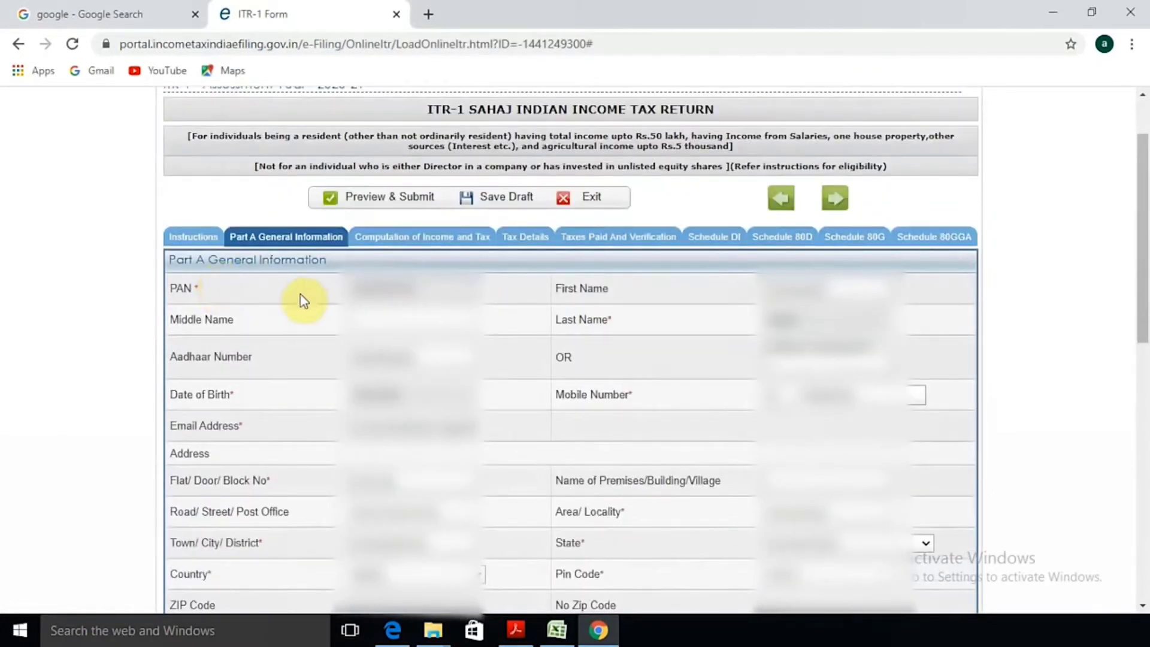
{"action": "scroll", "coordinate": [299, 294], "scroll_direction": "down", "scroll_amount": 1}
{"action": "scroll", "coordinate": [300, 294], "scroll_direction": "down", "scroll_amount": 1}
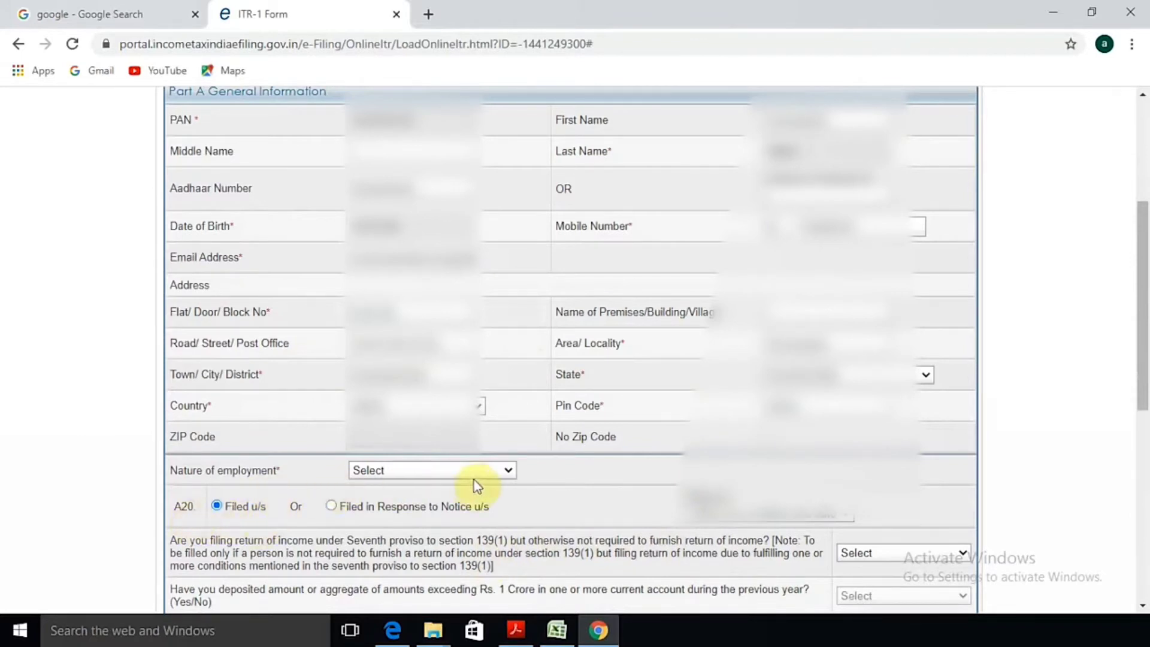
{"action": "left_click", "coordinate": [508, 471]}
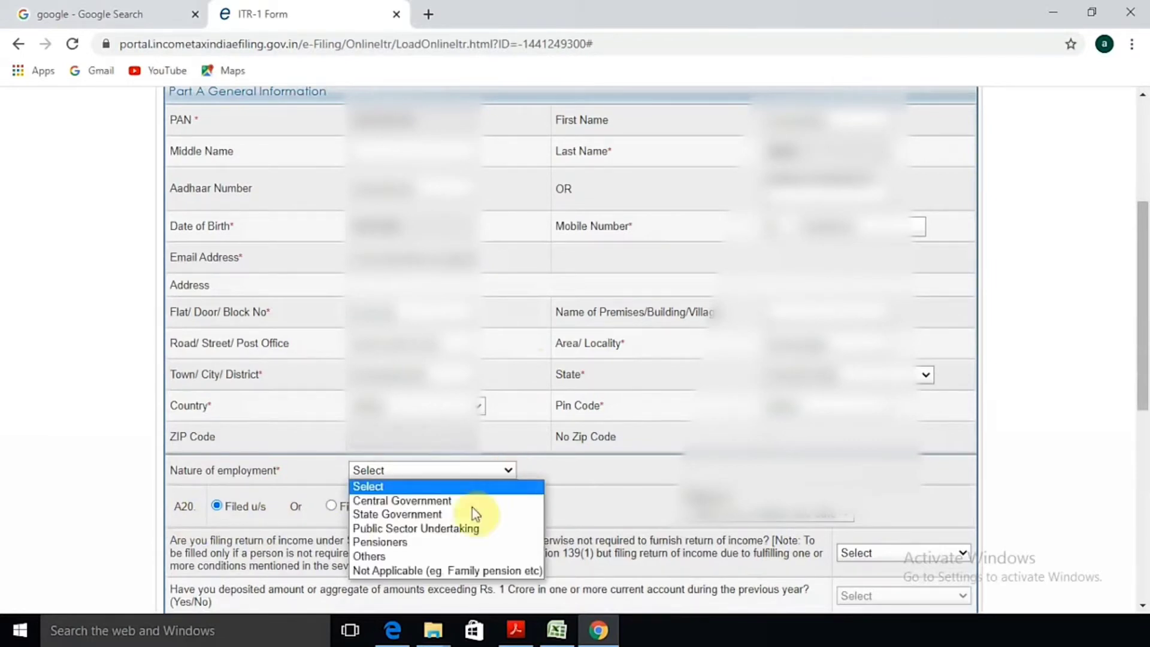
{"action": "left_click", "coordinate": [395, 529]}
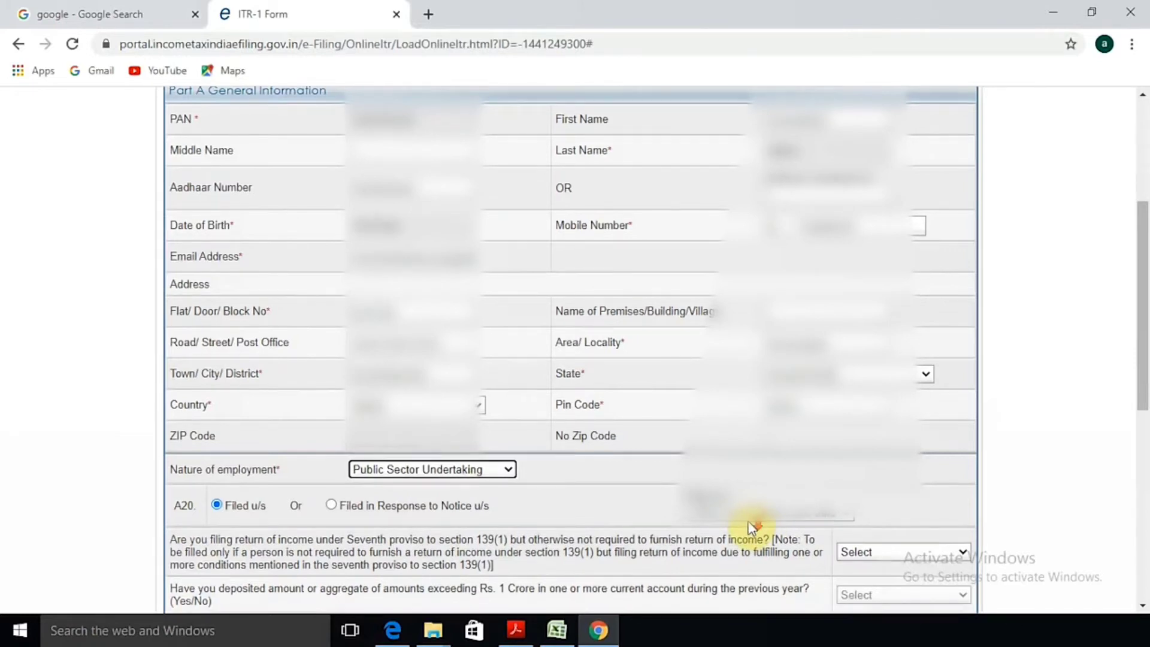
Step: Answer NO to the question on filing under the Seventh proviso to section 139(1) and save the draft
{"action": "scroll", "coordinate": [747, 521], "scroll_direction": "down", "scroll_amount": 5}
{"action": "scroll", "coordinate": [750, 527], "scroll_direction": "down", "scroll_amount": 2}
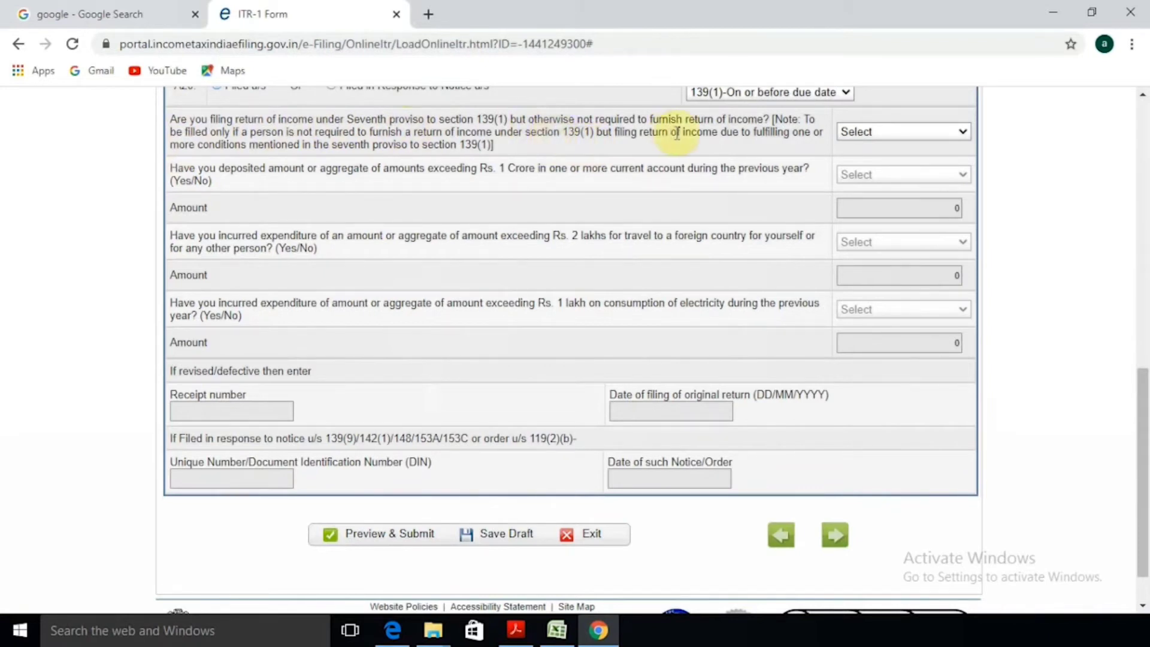
{"action": "left_click", "coordinate": [961, 133]}
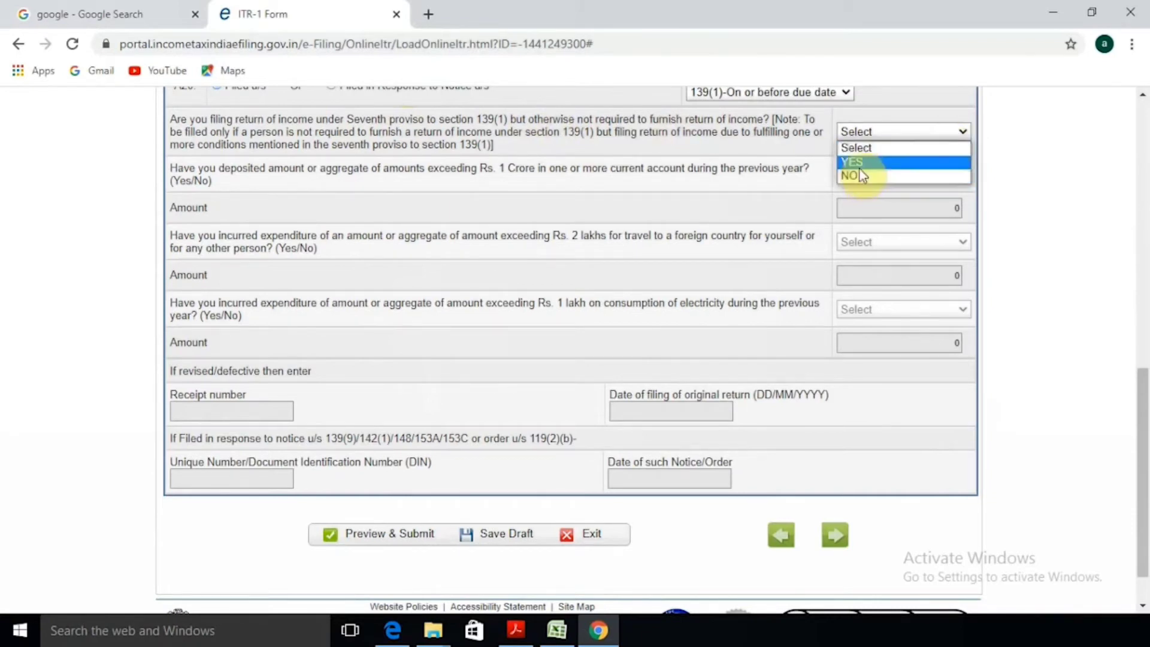
{"action": "left_click", "coordinate": [856, 163]}
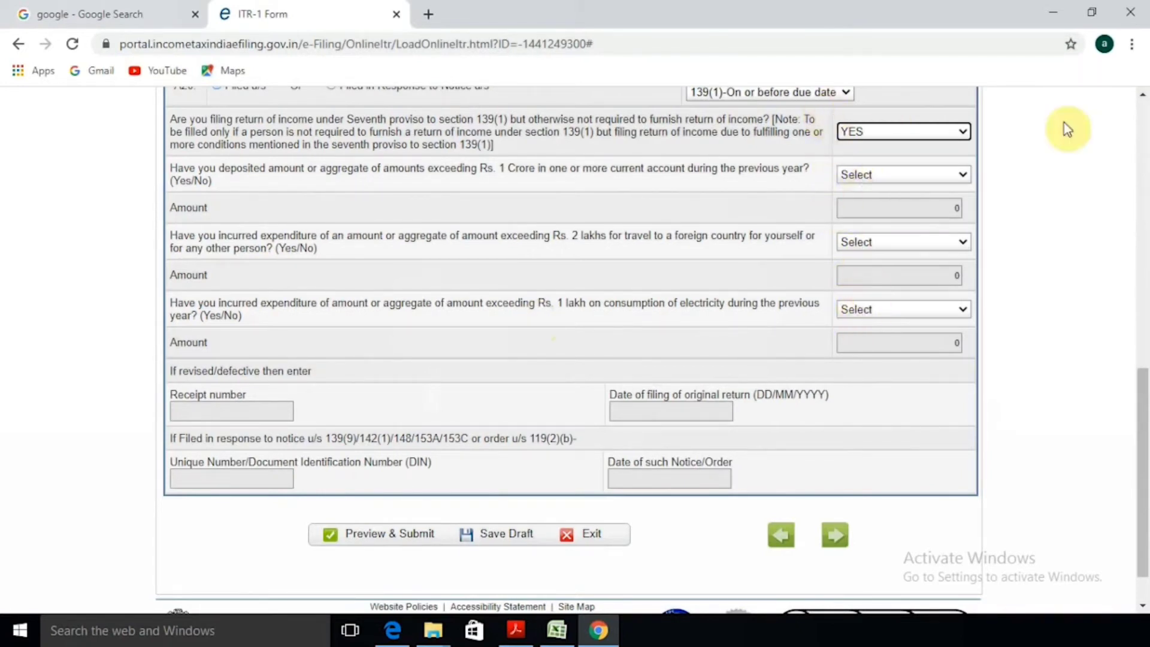
{"action": "left_click", "coordinate": [869, 131]}
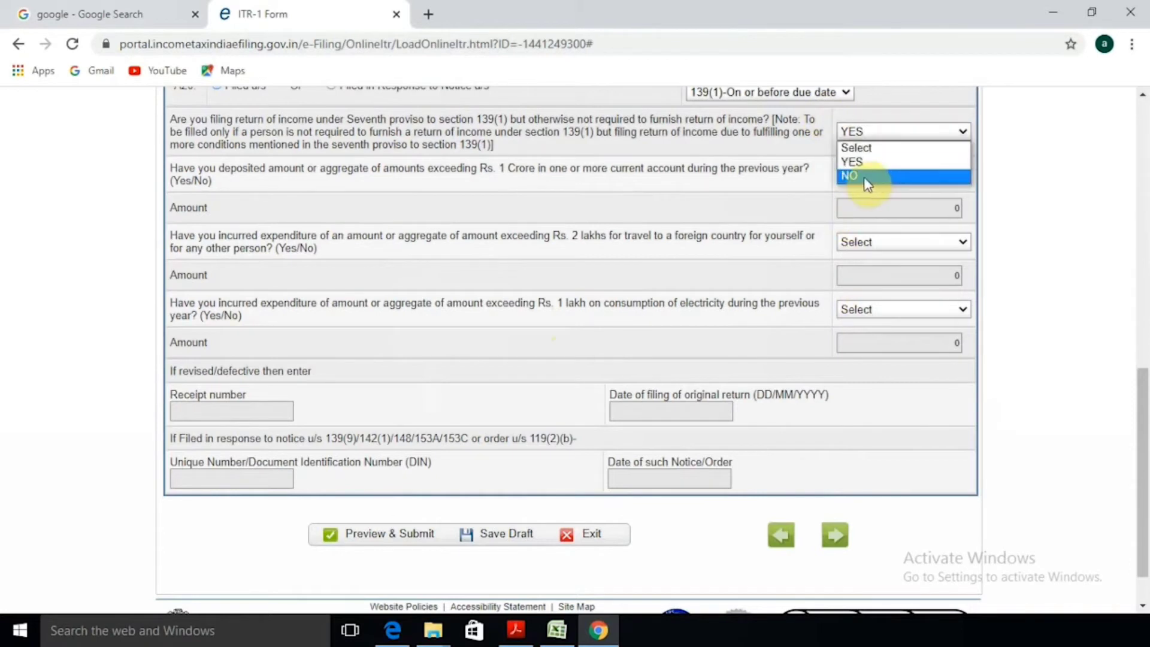
{"action": "left_click", "coordinate": [863, 177]}
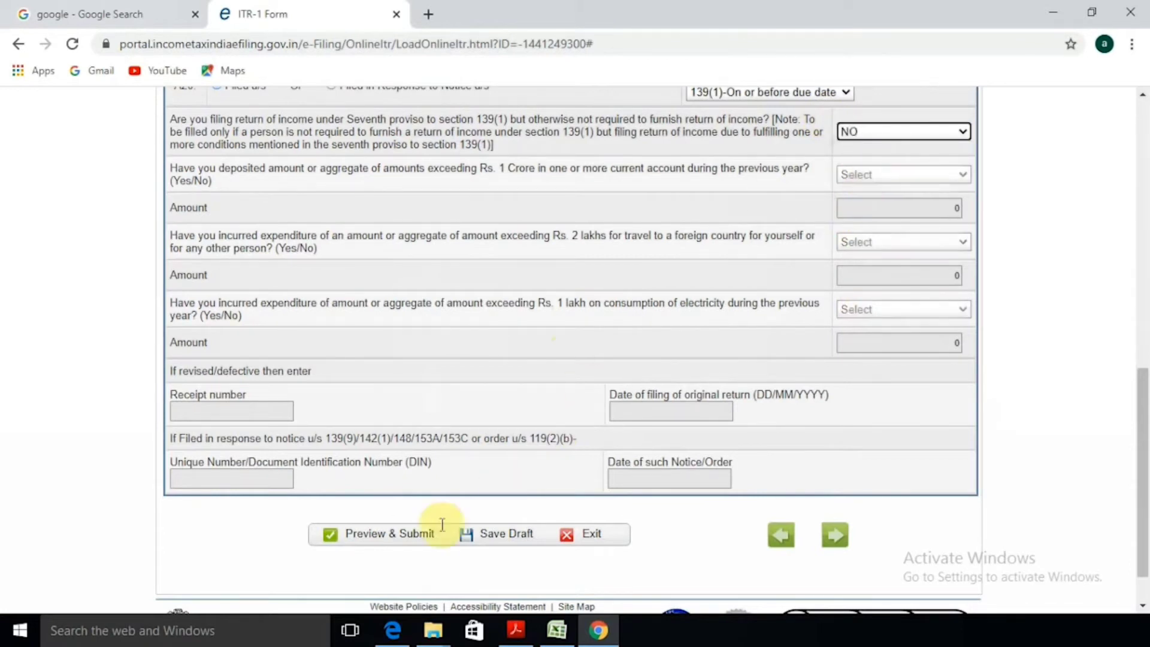
{"action": "left_click", "coordinate": [509, 532]}
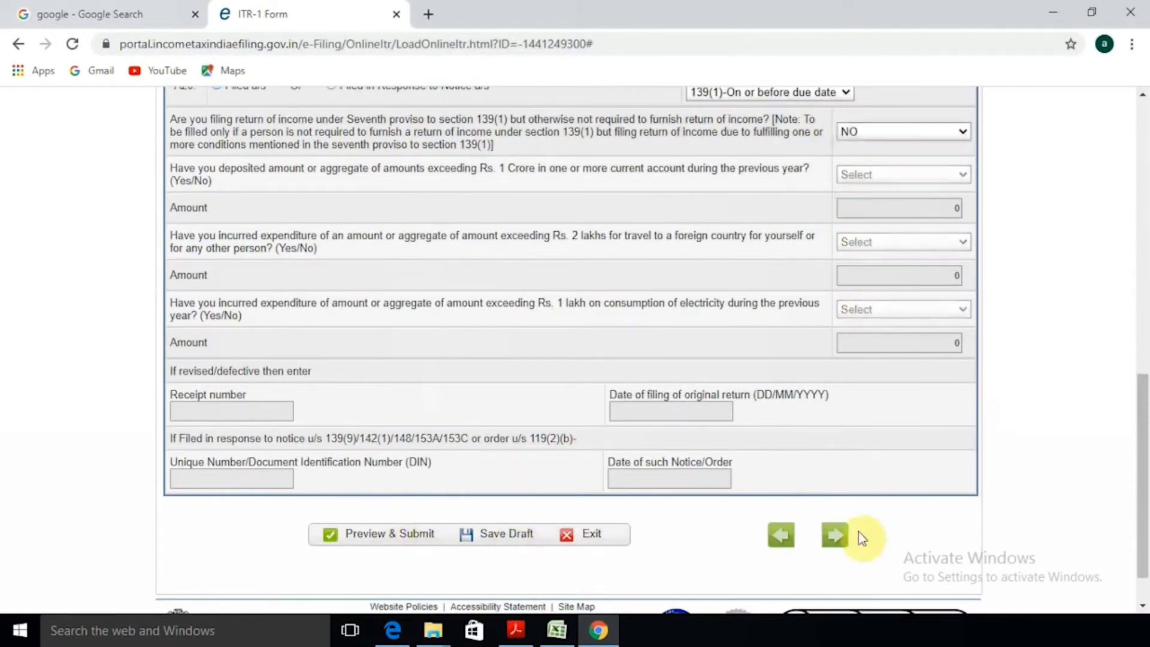
Step: In Computation of Income and Tax, enter 444096 as salary per section 17(1), using the total gross salary from the Excel sheet
{"action": "scroll", "coordinate": [423, 373], "scroll_direction": "up", "scroll_amount": 10}
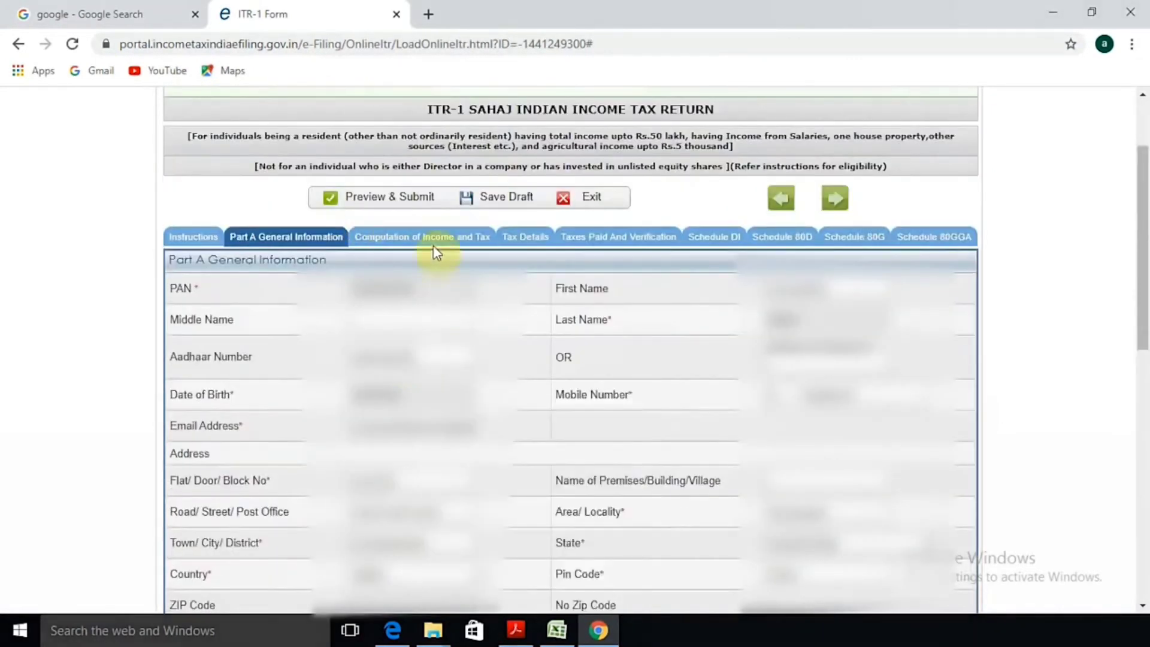
{"action": "left_click", "coordinate": [426, 239]}
{"action": "scroll", "coordinate": [403, 233], "scroll_direction": "down", "scroll_amount": 1}
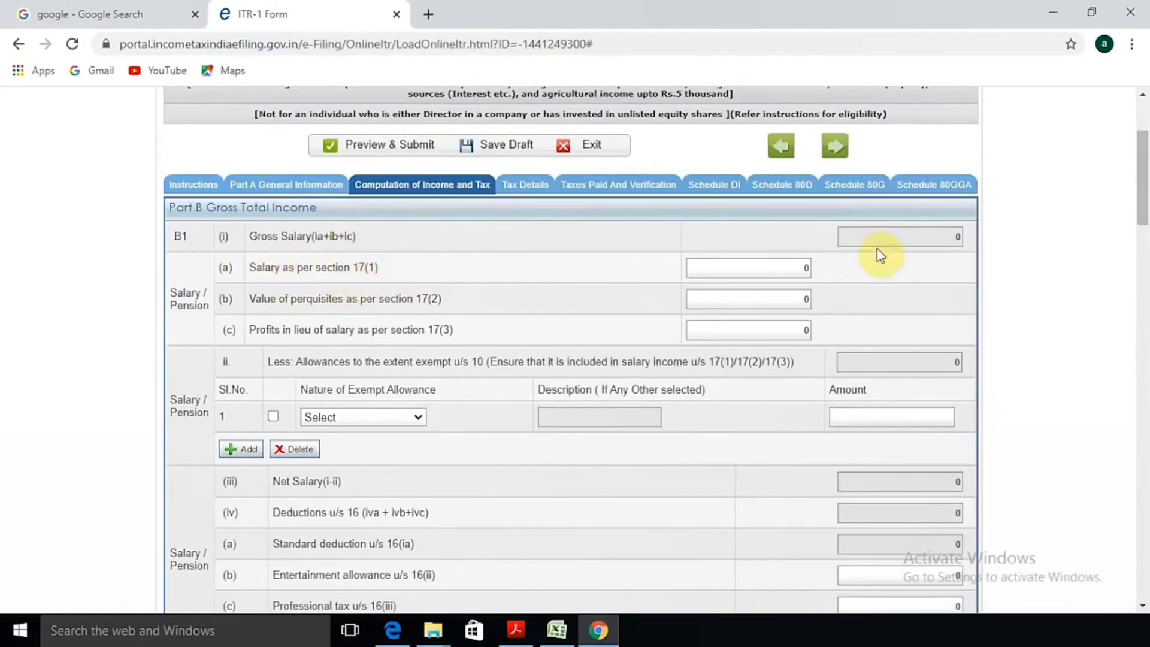
{"action": "left_click", "coordinate": [779, 273]}
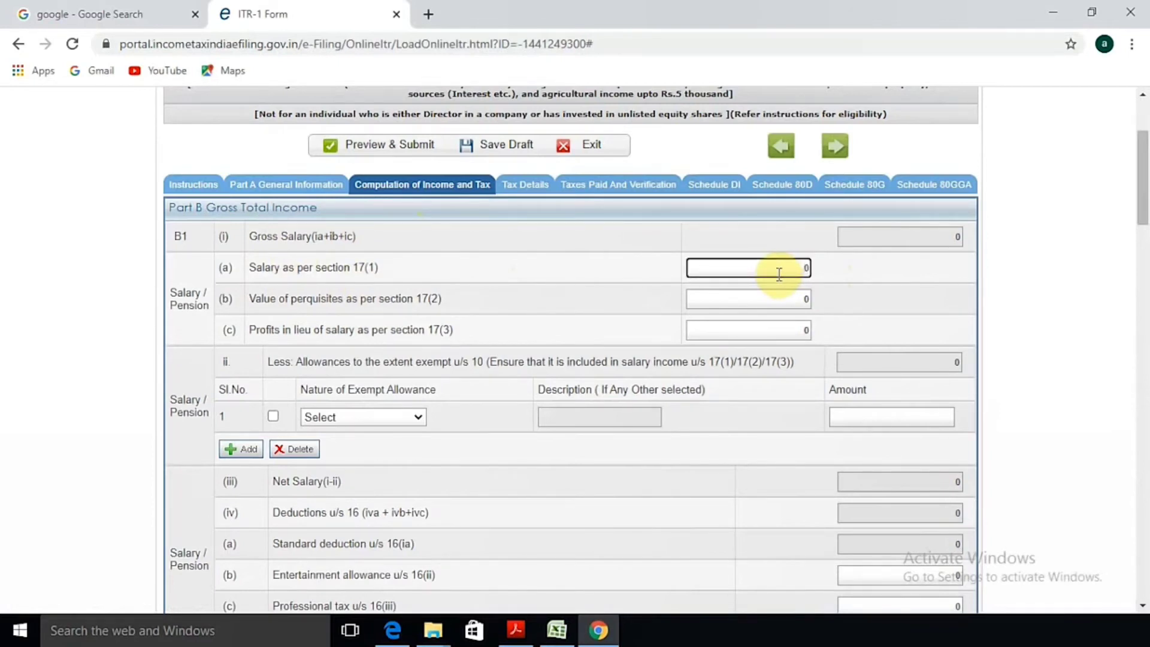
{"action": "key", "text": "alt+Tab"}
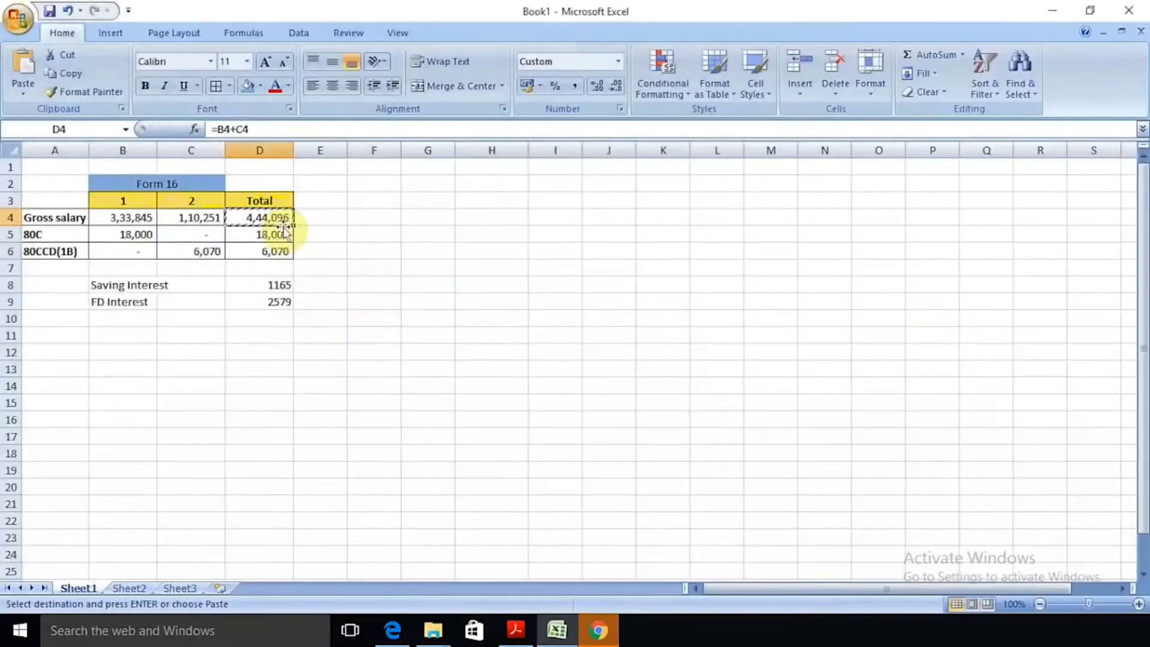
{"action": "key", "text": "alt+Tab"}
{"action": "key", "text": "alt+Tab"}
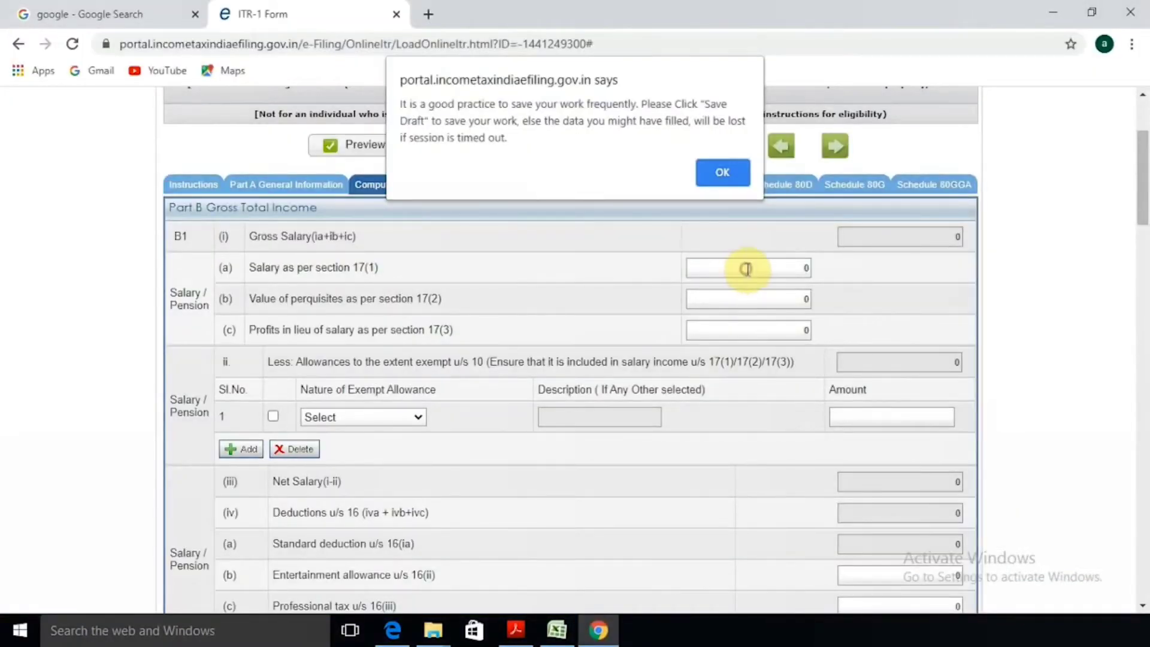
{"action": "left_click", "coordinate": [725, 177]}
{"action": "left_click", "coordinate": [759, 274]}
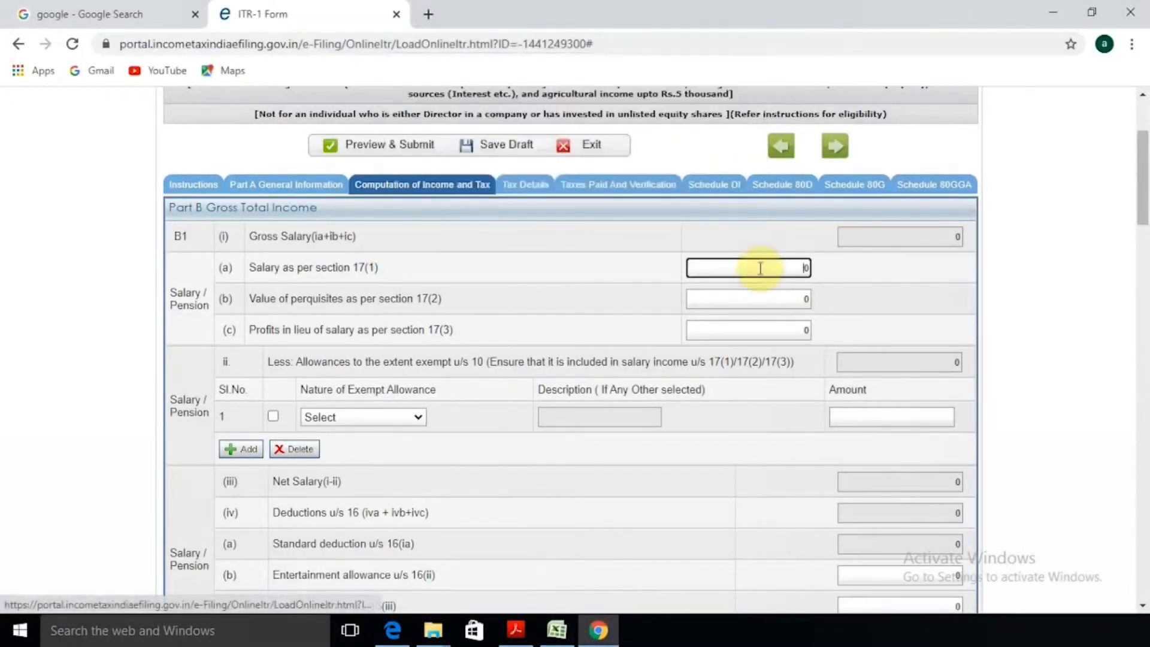
{"action": "type", "text": "444096"}
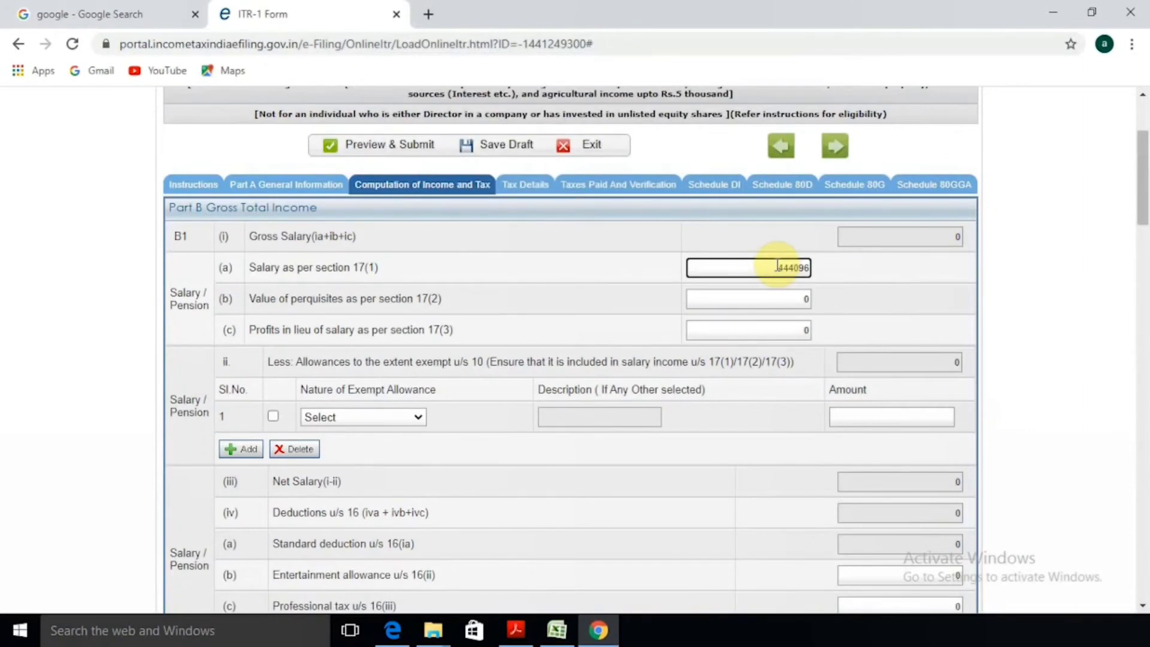
{"action": "key", "text": "Tab"}
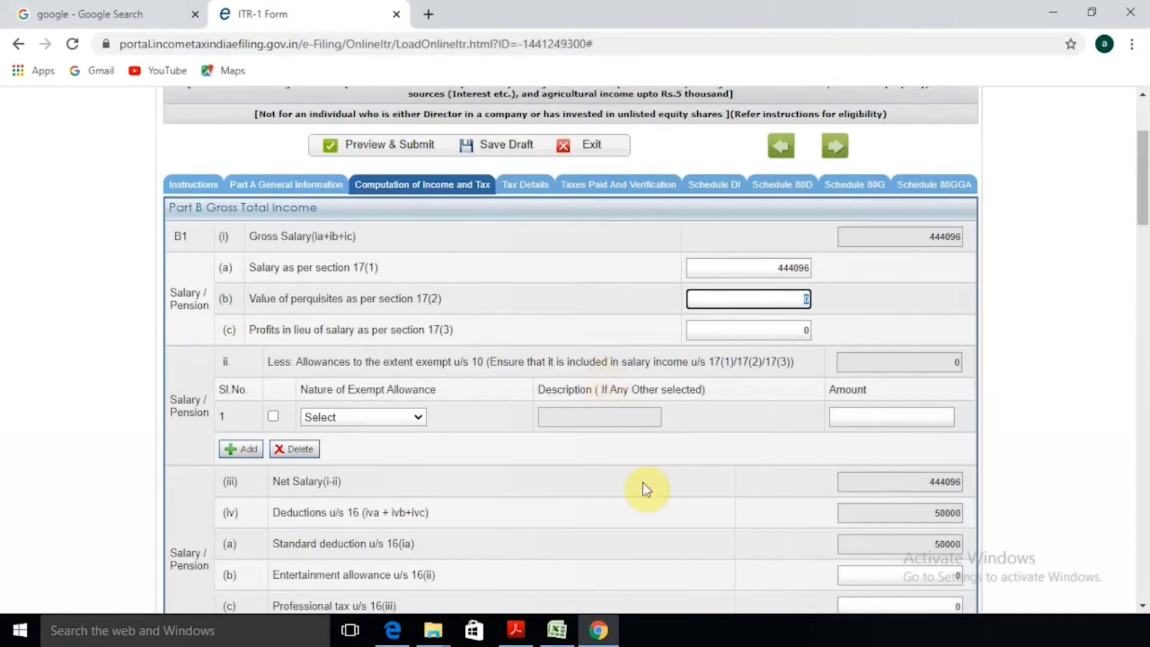
Step: Set the nature of income in the first Income from Other Sources row to Interest from Saving Account
{"action": "scroll", "coordinate": [672, 542], "scroll_direction": "down", "scroll_amount": 1}
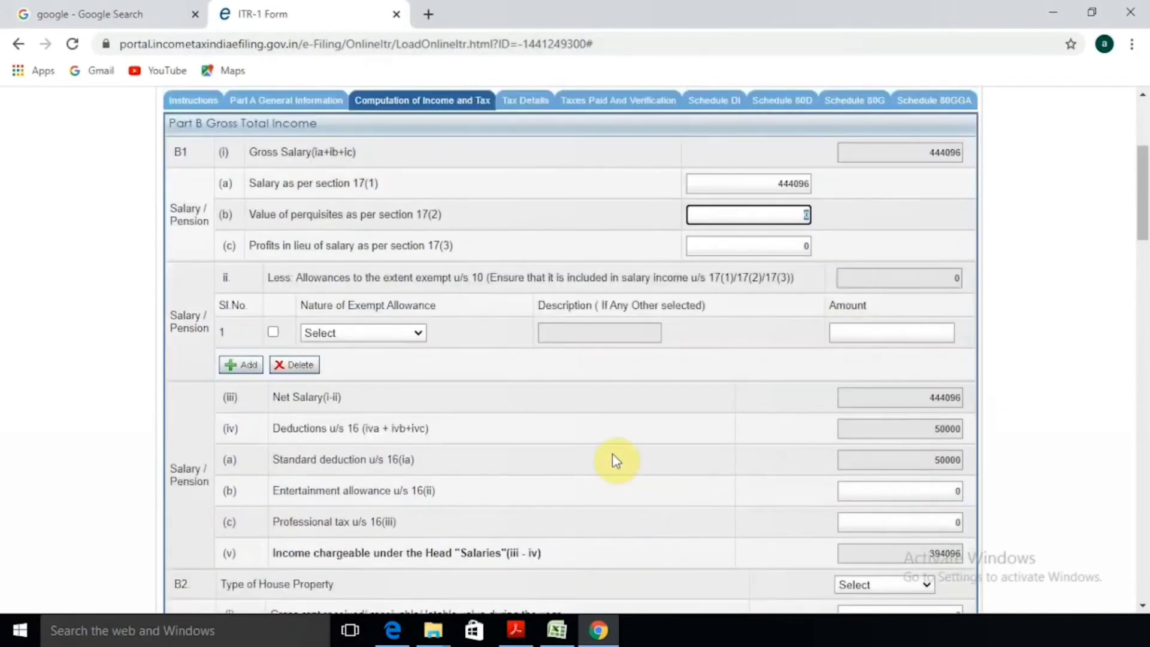
{"action": "scroll", "coordinate": [776, 429], "scroll_direction": "down", "scroll_amount": 1}
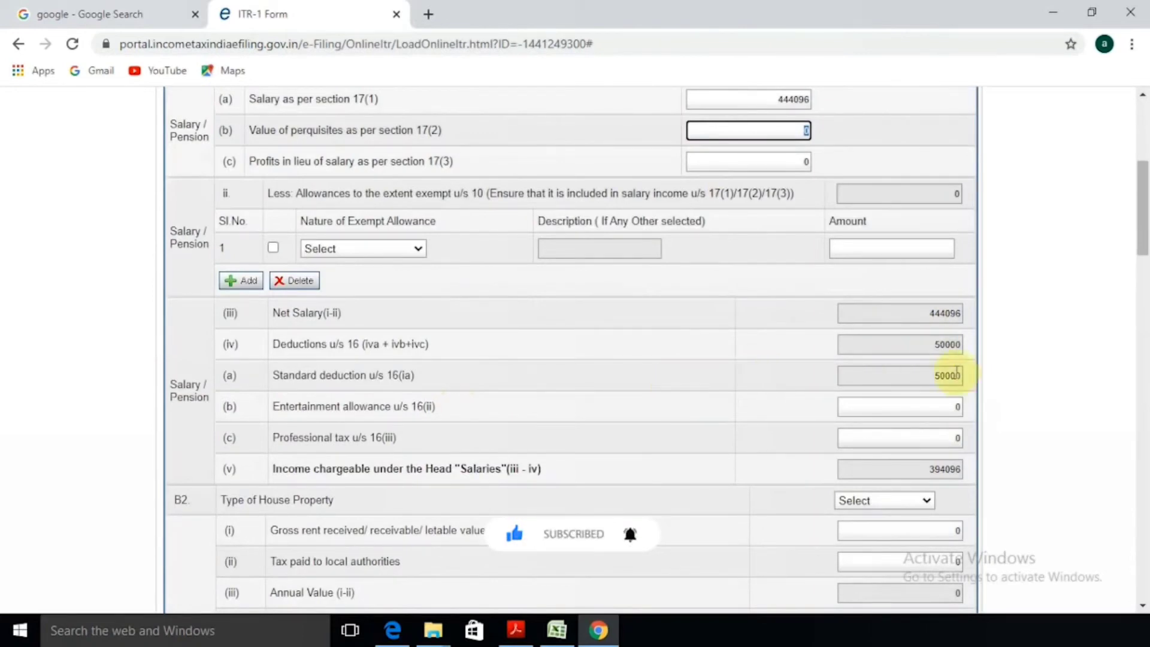
{"action": "scroll", "coordinate": [697, 398], "scroll_direction": "down", "scroll_amount": 1}
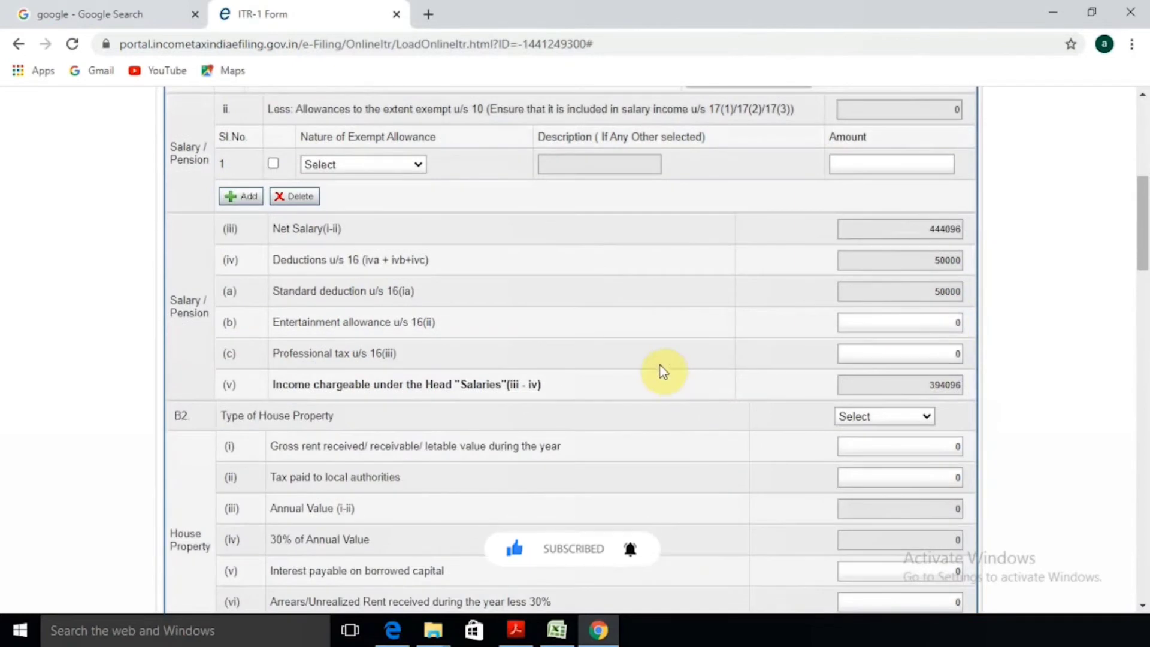
{"action": "scroll", "coordinate": [660, 370], "scroll_direction": "down", "scroll_amount": 1}
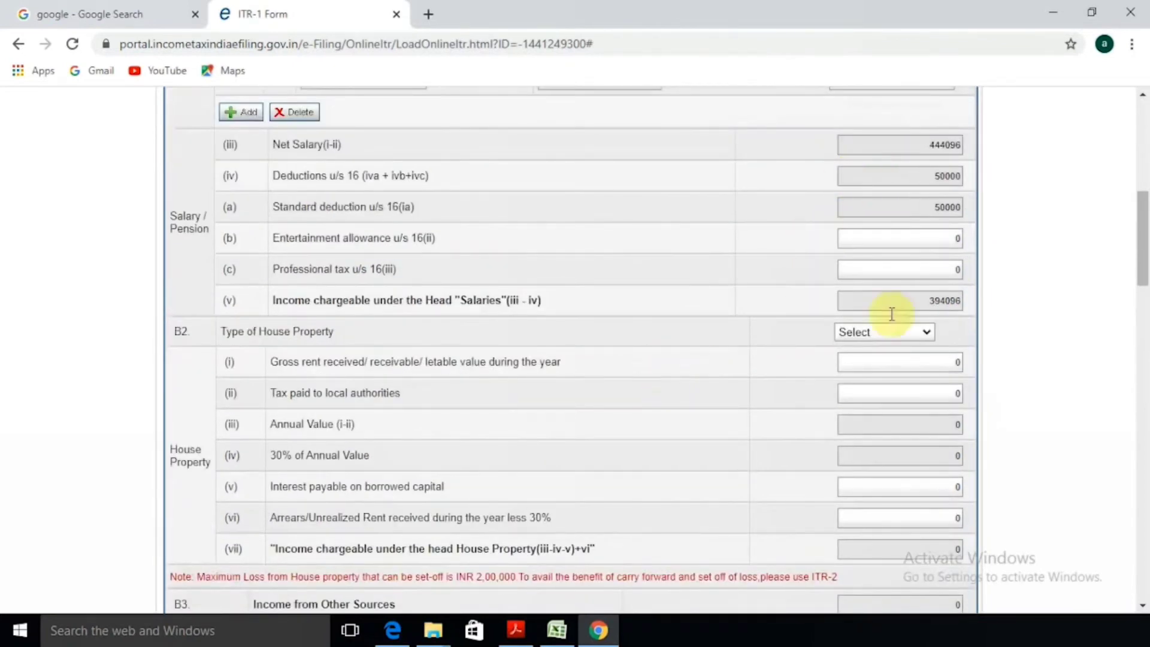
{"action": "scroll", "coordinate": [720, 318], "scroll_direction": "down", "scroll_amount": 1}
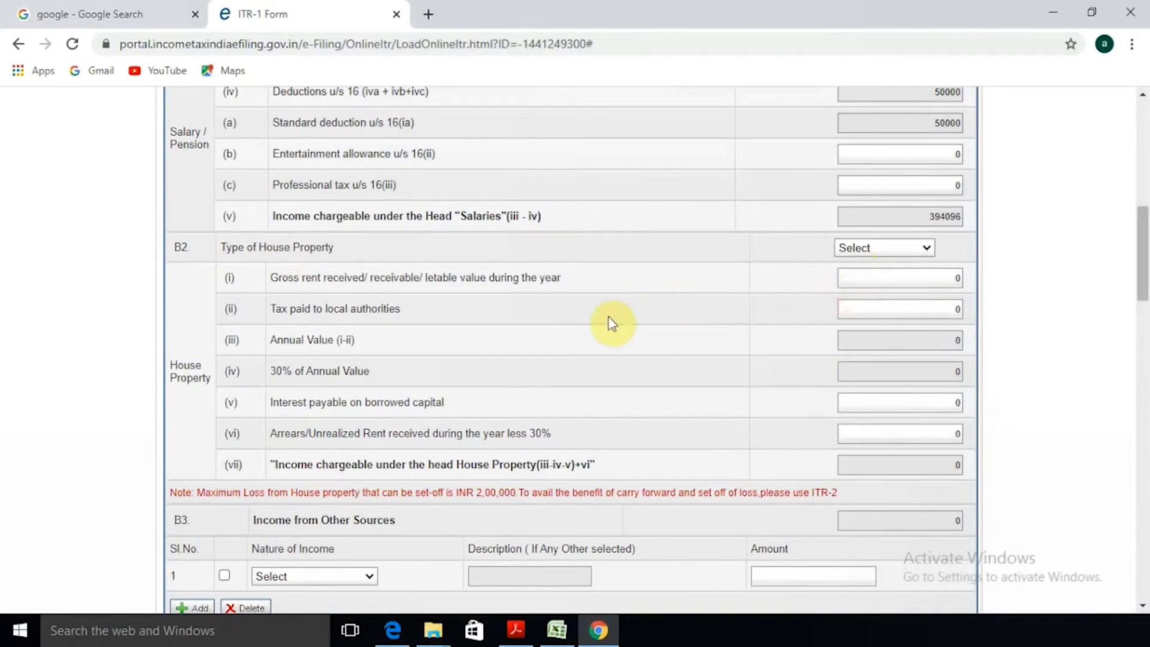
{"action": "scroll", "coordinate": [608, 317], "scroll_direction": "down", "scroll_amount": 2}
{"action": "scroll", "coordinate": [609, 317], "scroll_direction": "down", "scroll_amount": 1}
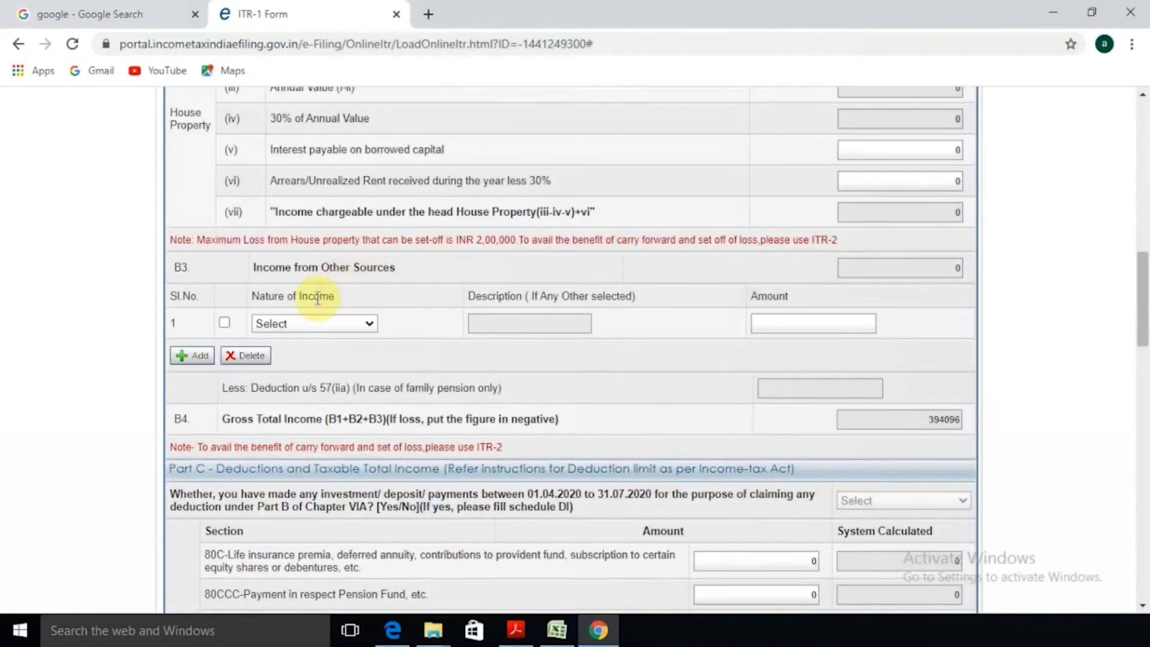
{"action": "left_click", "coordinate": [367, 323]}
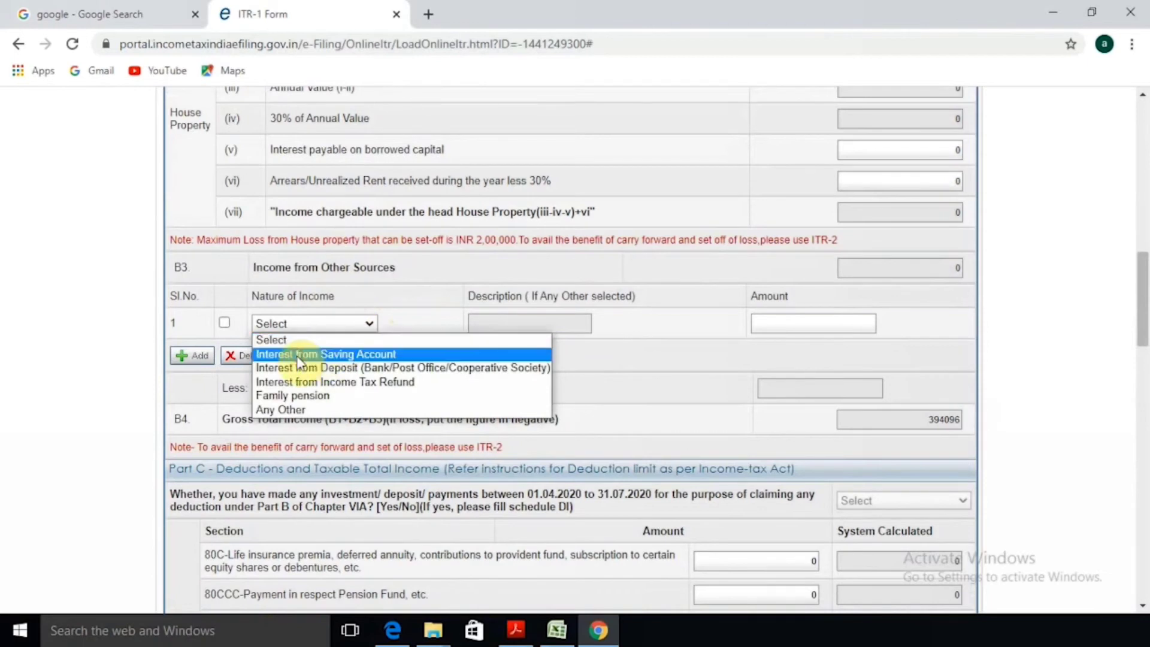
{"action": "left_click", "coordinate": [320, 358]}
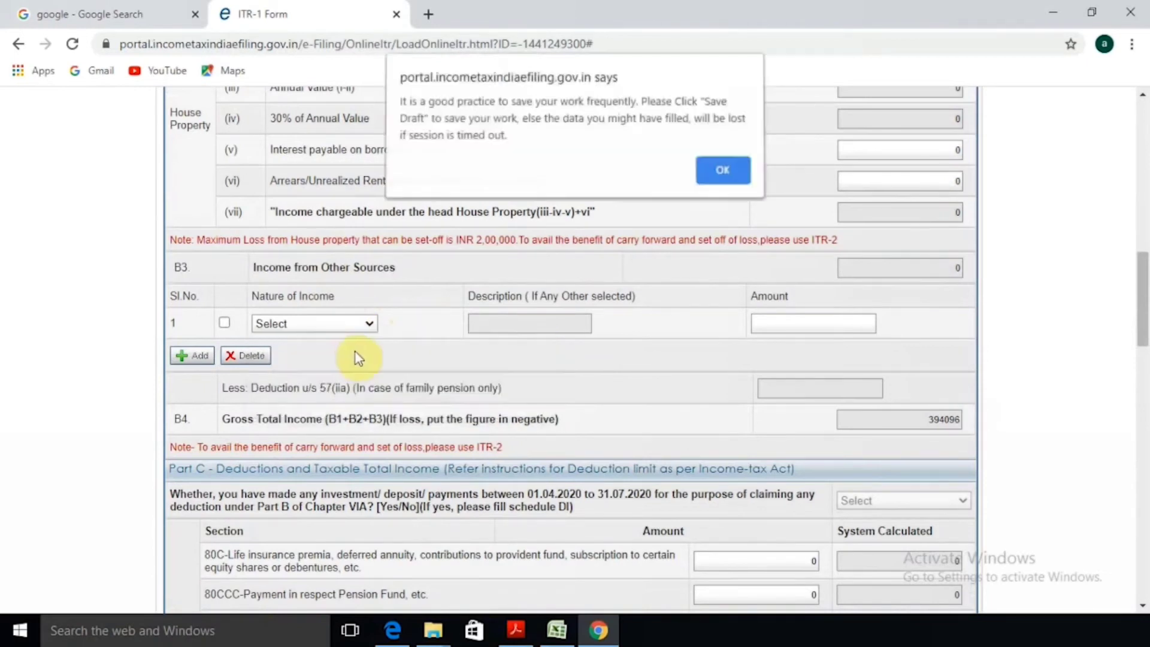
{"action": "left_click", "coordinate": [728, 172]}
Step: Copy the saving interest from the Excel sheet, enter 1165 as the first row's amount and add a second row
{"action": "left_click", "coordinate": [783, 322]}
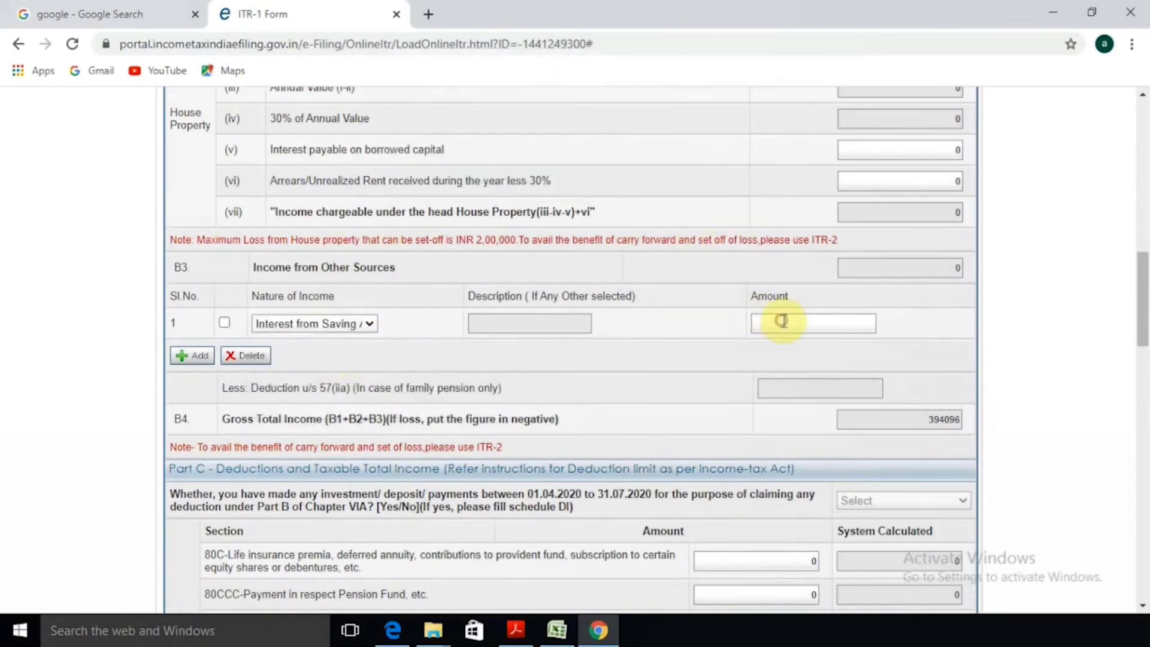
{"action": "left_click", "coordinate": [783, 322]}
{"action": "key", "text": "alt+Tab"}
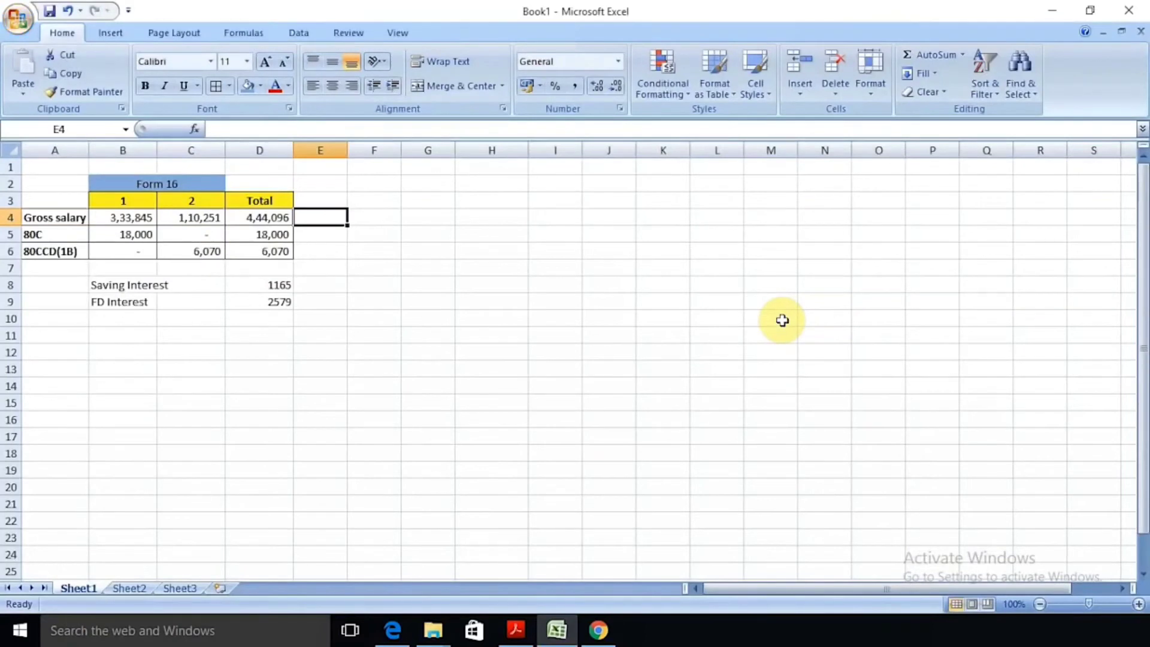
{"action": "left_click", "coordinate": [259, 283]}
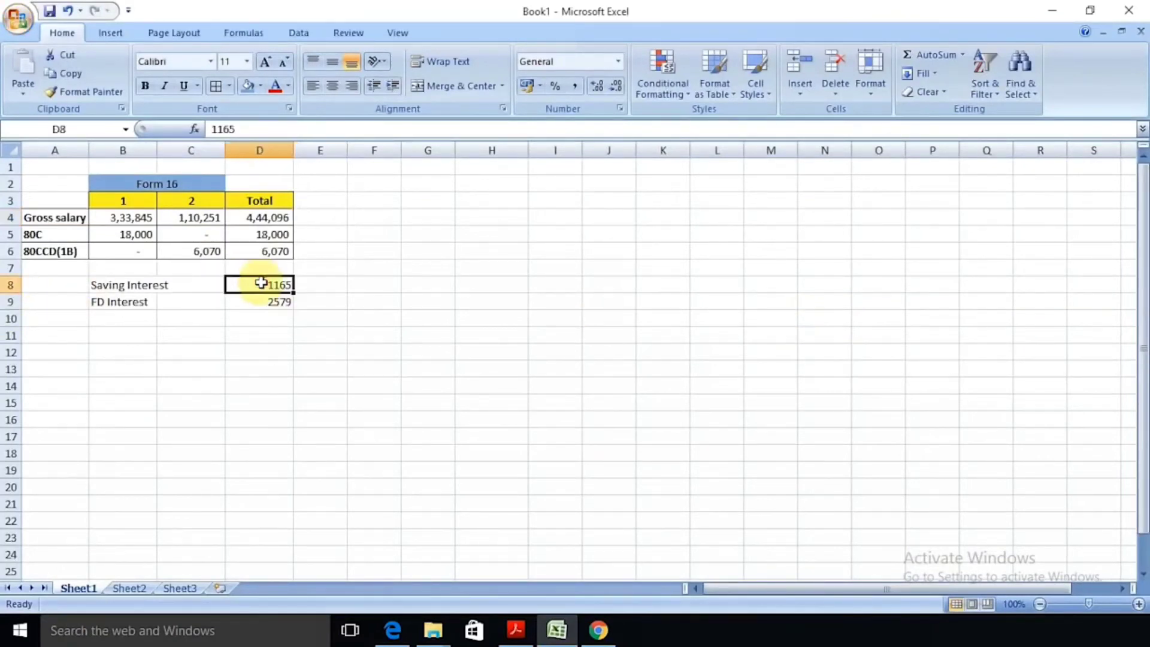
{"action": "key", "text": "ctrl+c"}
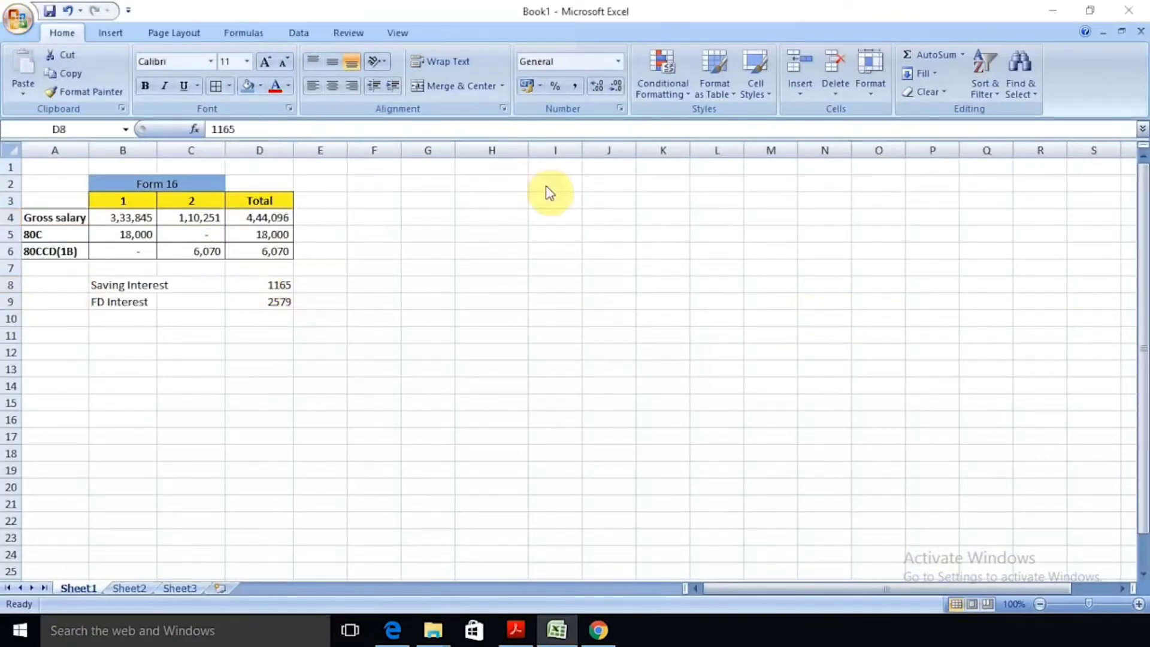
{"action": "key", "text": "alt+Tab"}
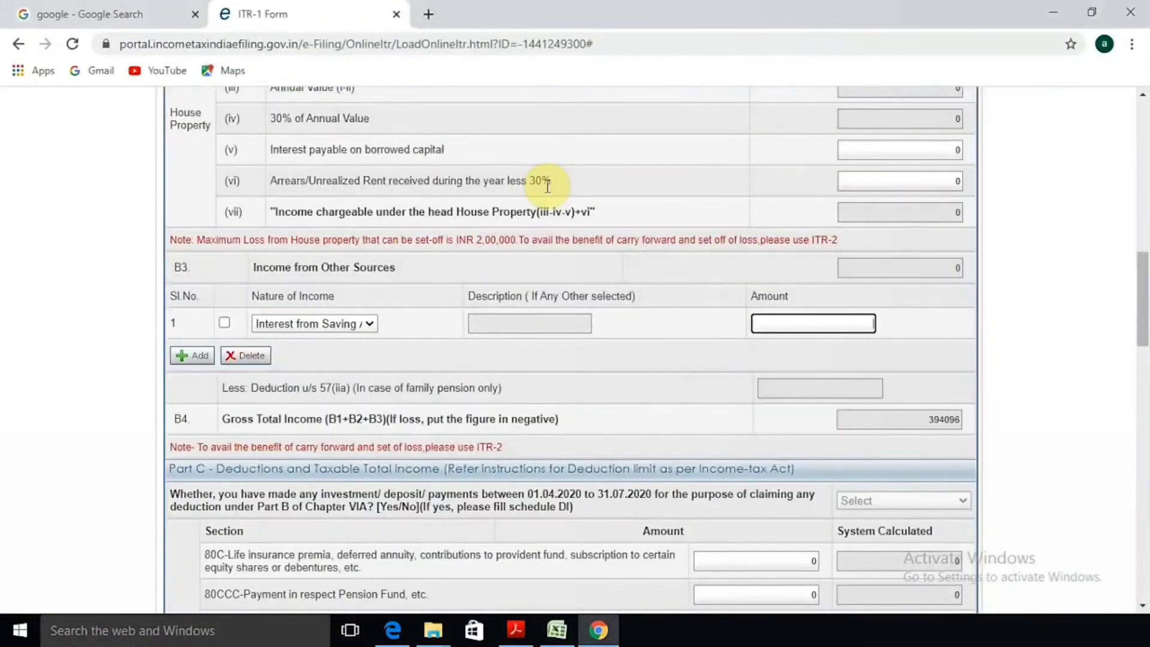
{"action": "type", "text": "1165"}
{"action": "left_click", "coordinate": [194, 357]}
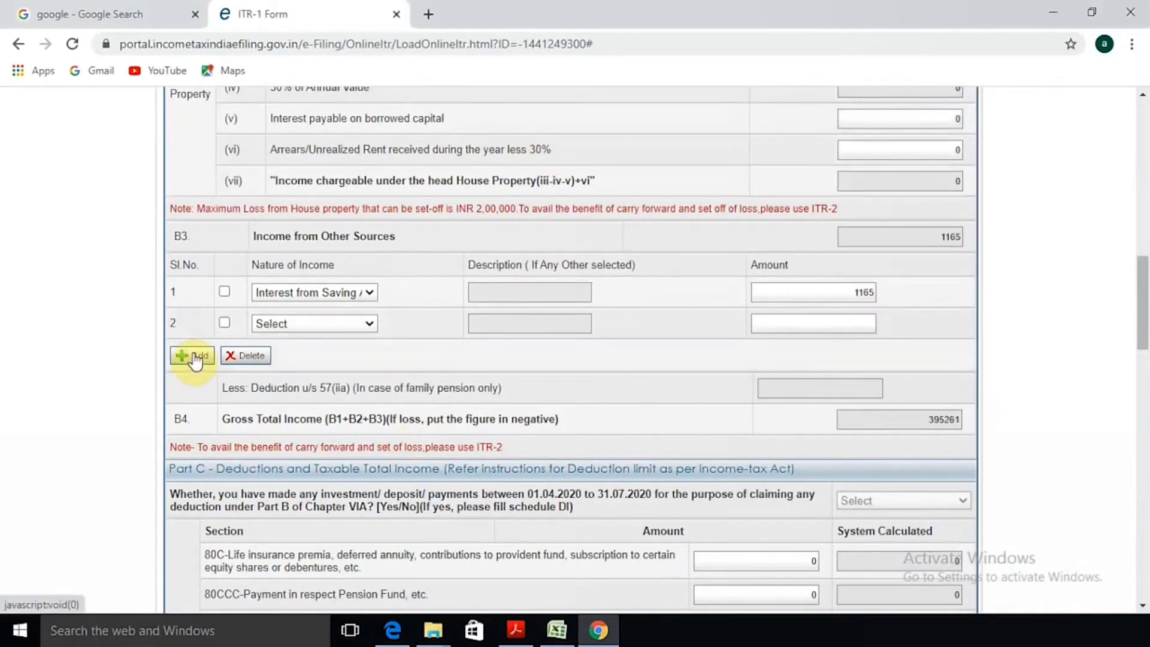
Step: Set the second Income from Other Sources row to Interest from Deposit and enter 2579, the FD interest from the Excel sheet
{"action": "left_click", "coordinate": [369, 324]}
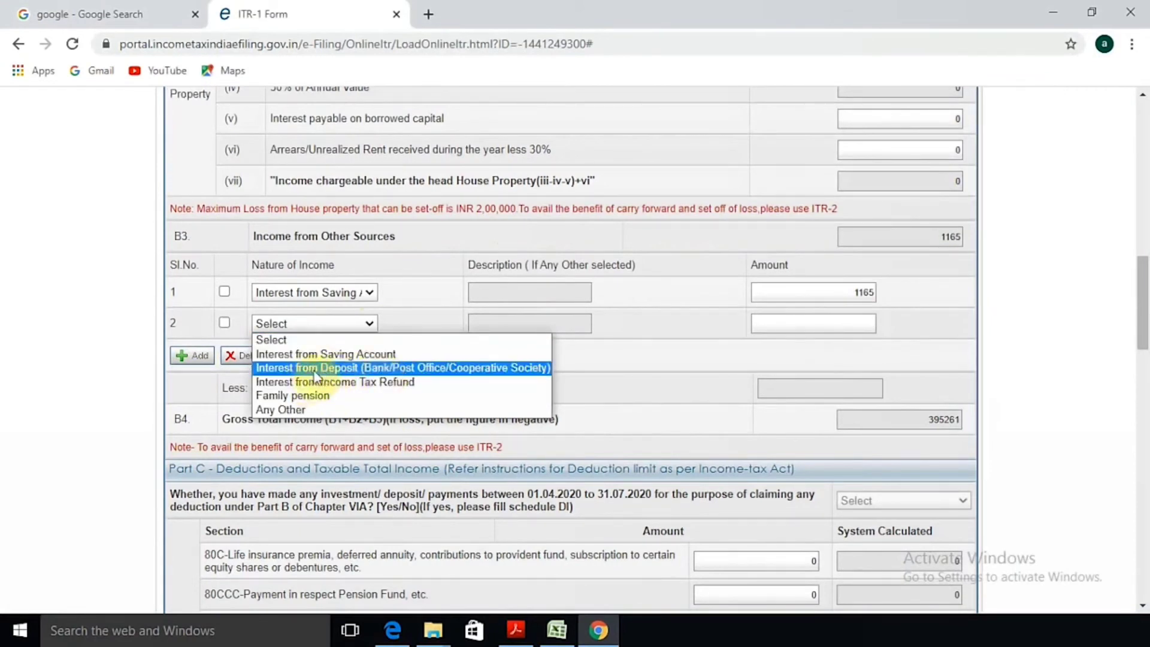
{"action": "left_click", "coordinate": [361, 356]}
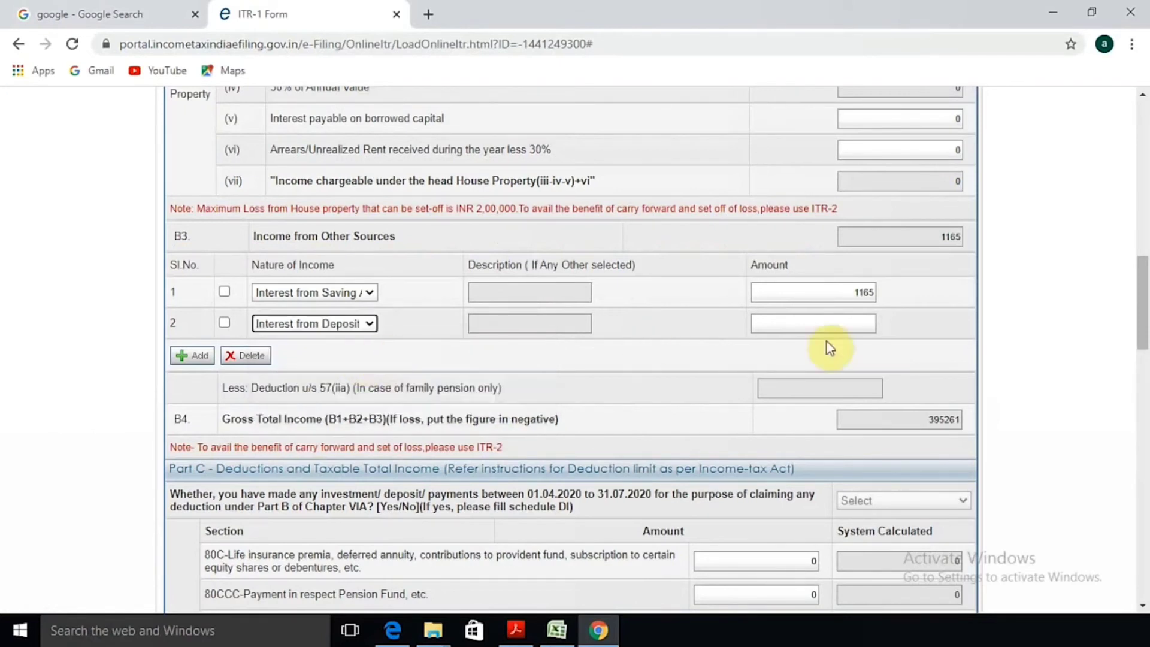
{"action": "left_click", "coordinate": [830, 325]}
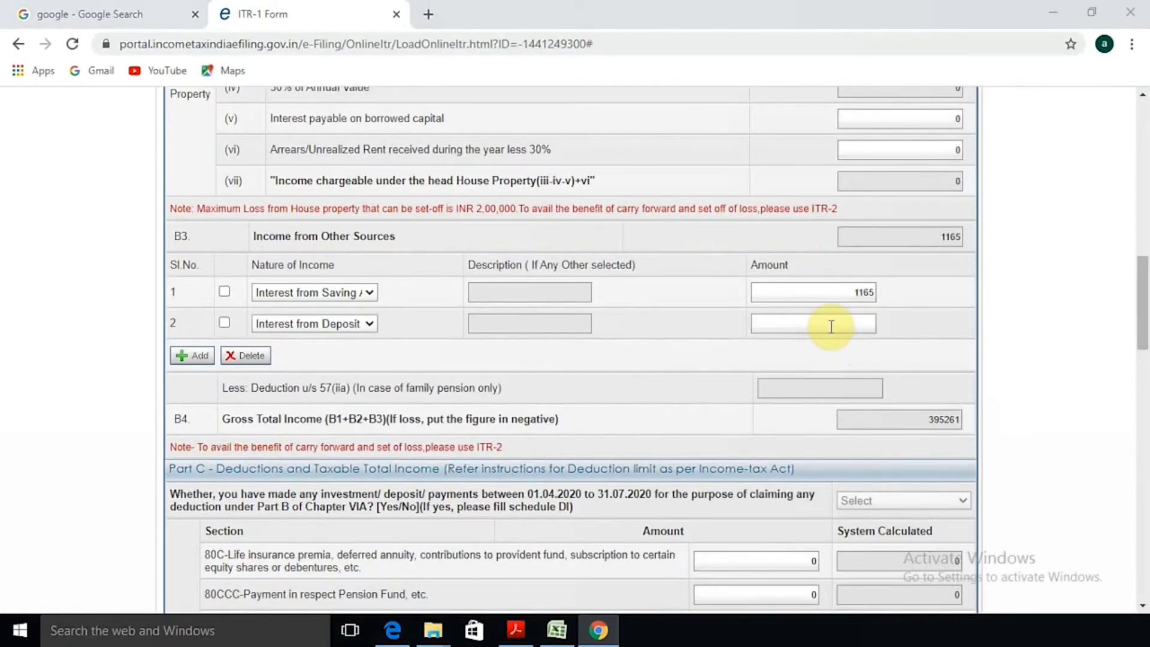
{"action": "key", "text": "alt+Tab"}
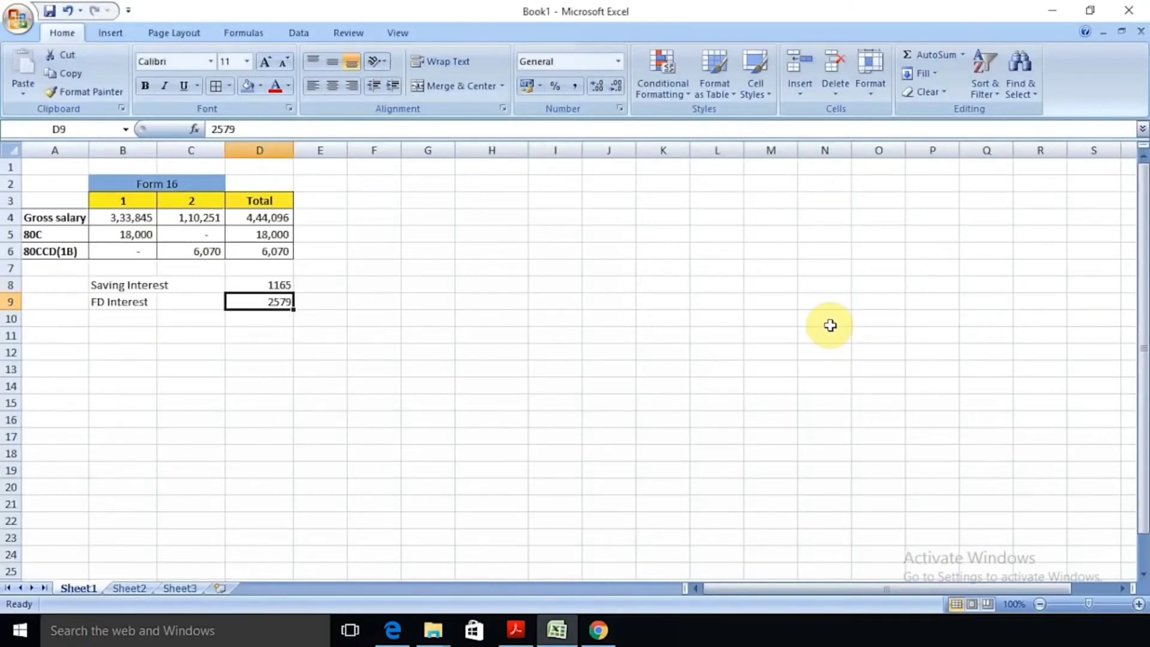
{"action": "key", "text": "alt+Tab"}
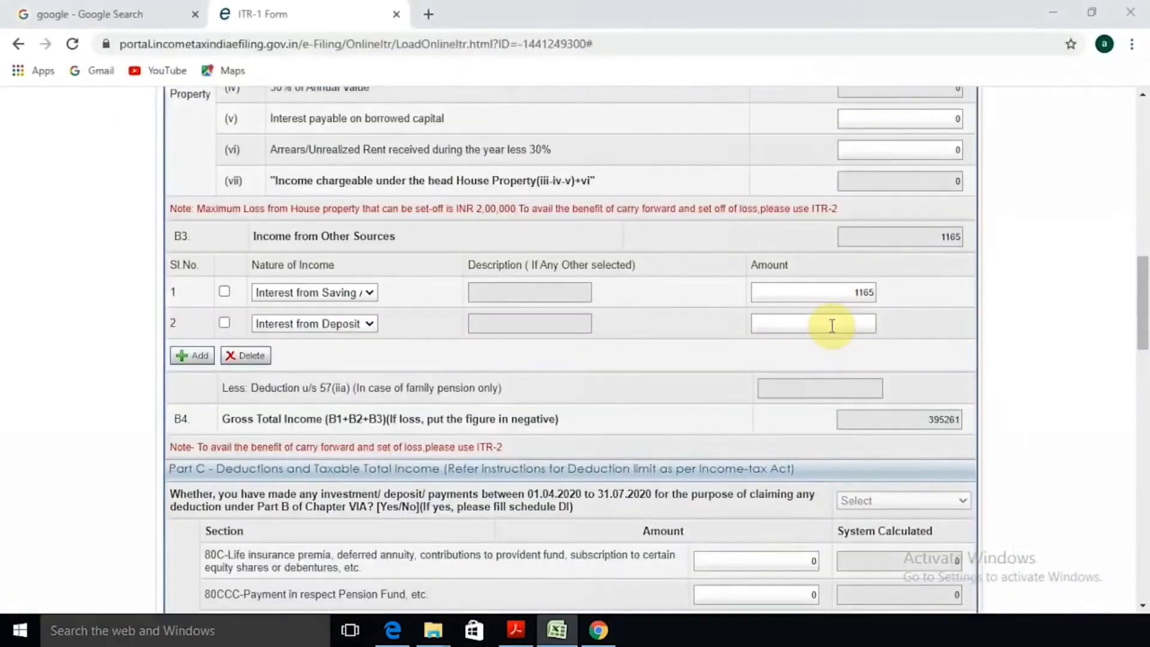
{"action": "left_click", "coordinate": [832, 325]}
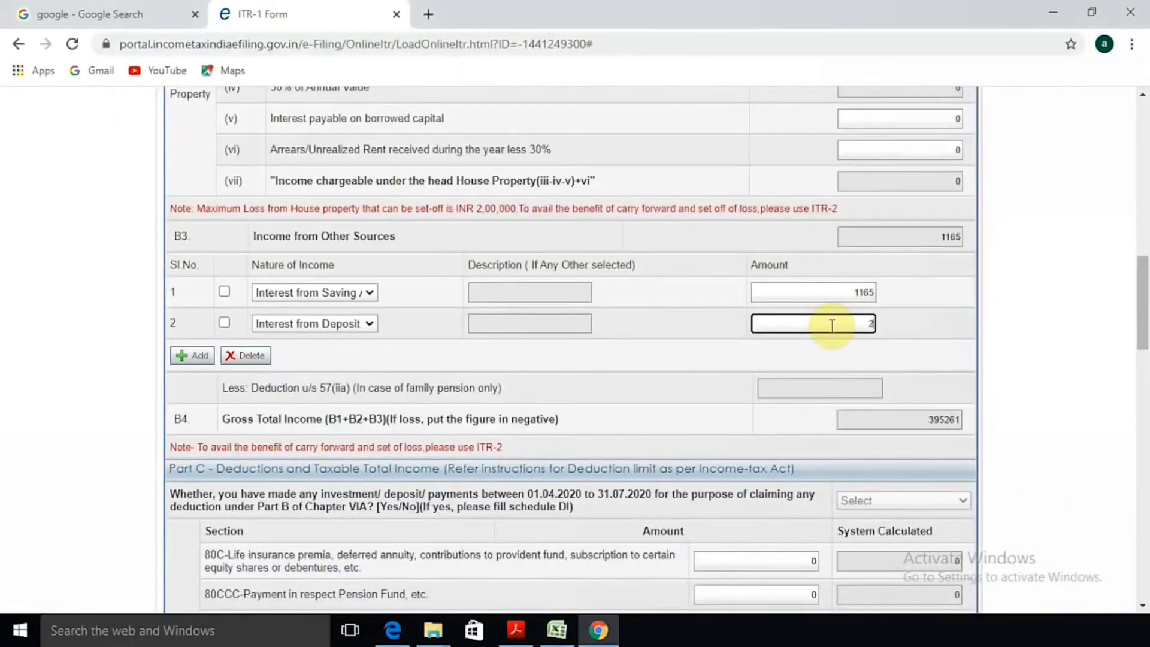
{"action": "type", "text": "2579"}
{"action": "key", "text": "Tab"}
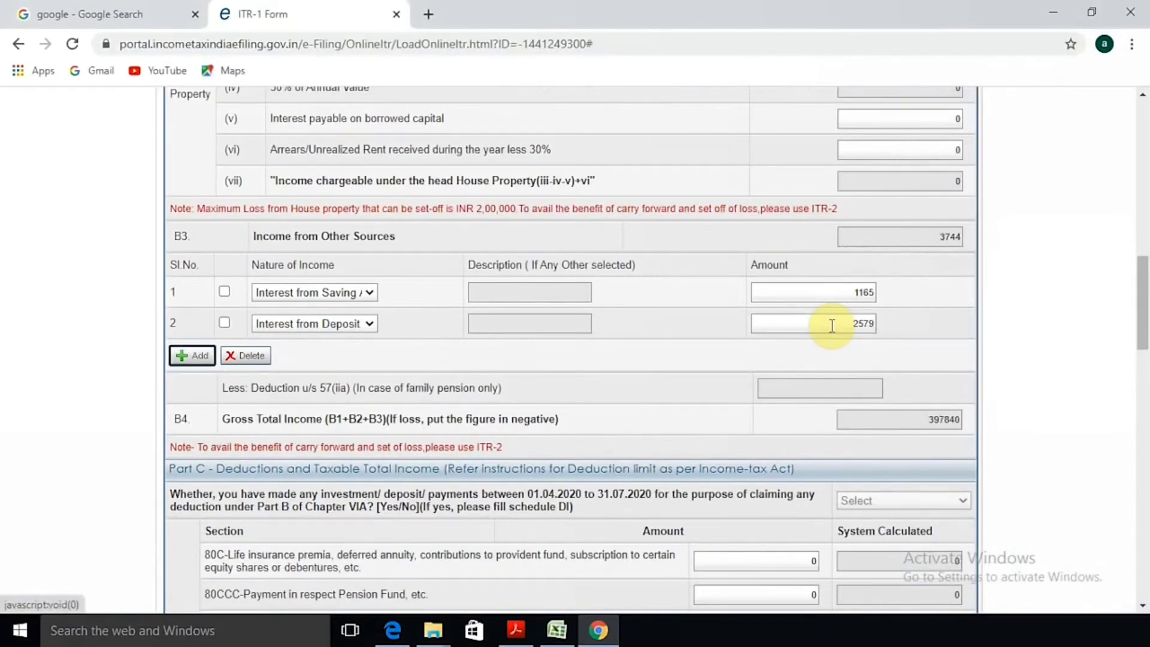
Step: In Part C deductions, enter 18000 as the amount under section 80C
{"action": "scroll", "coordinate": [670, 411], "scroll_direction": "down", "scroll_amount": 5}
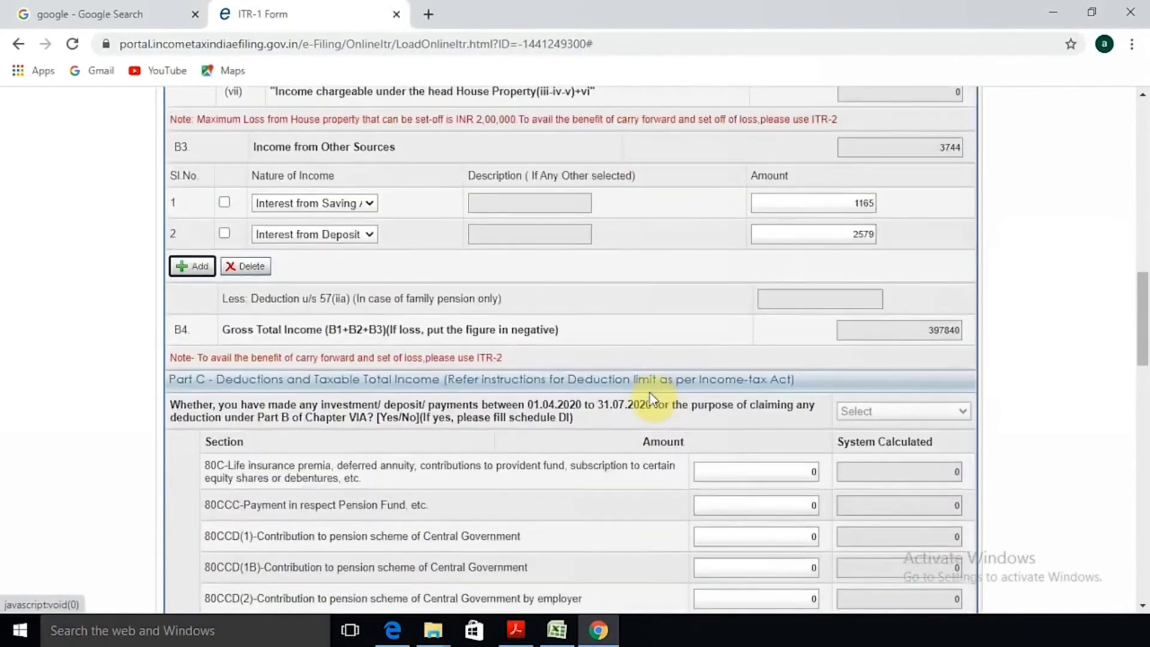
{"action": "left_click", "coordinate": [759, 225]}
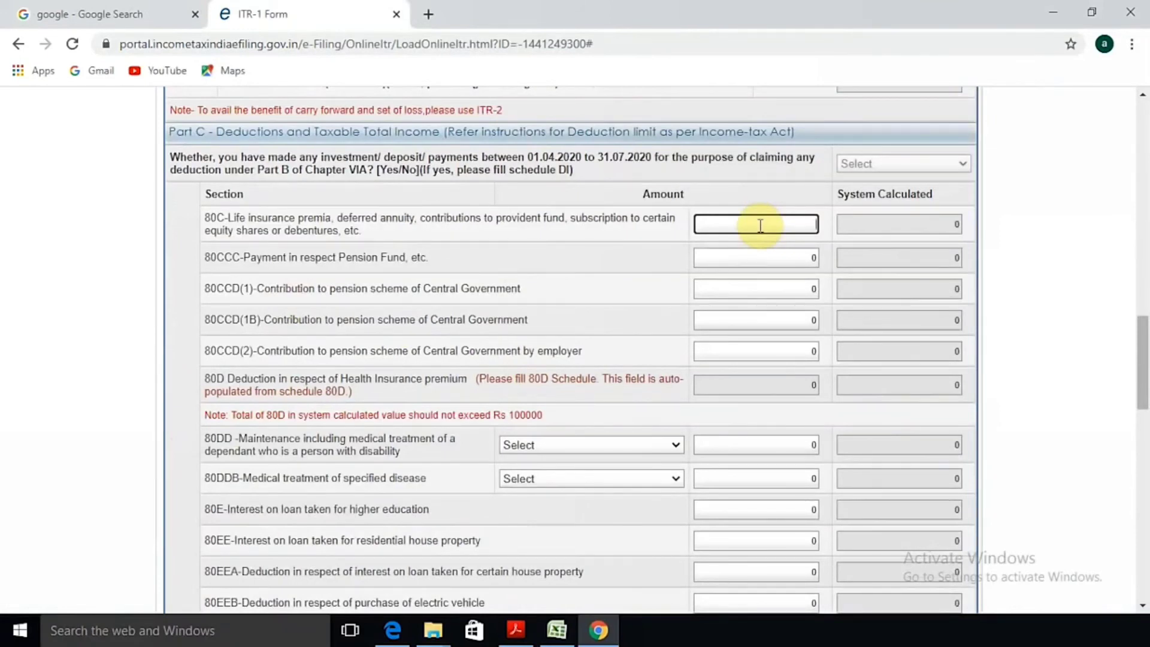
{"action": "type", "text": "18000"}
{"action": "key", "text": "Tab"}
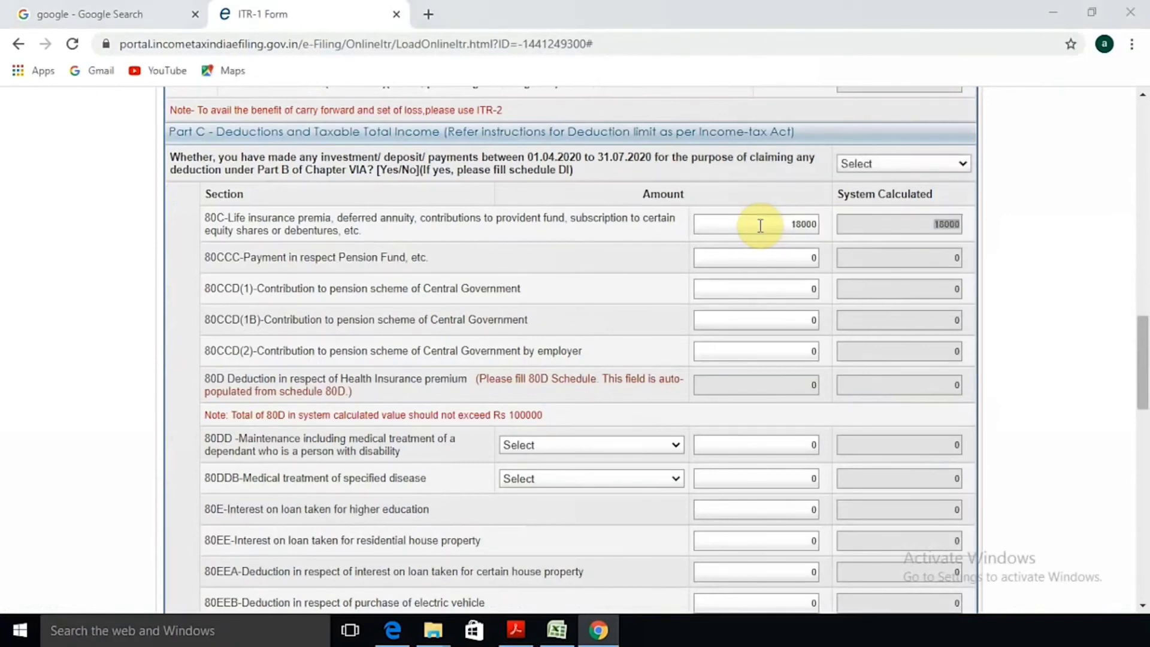
Step: Check the deduction totals in the Excel sheet and enter 6070 as the 80CCD(1B) contribution in the ITR-1 form
{"action": "key", "text": "alt+Tab"}
{"action": "left_click", "coordinate": [270, 234]}
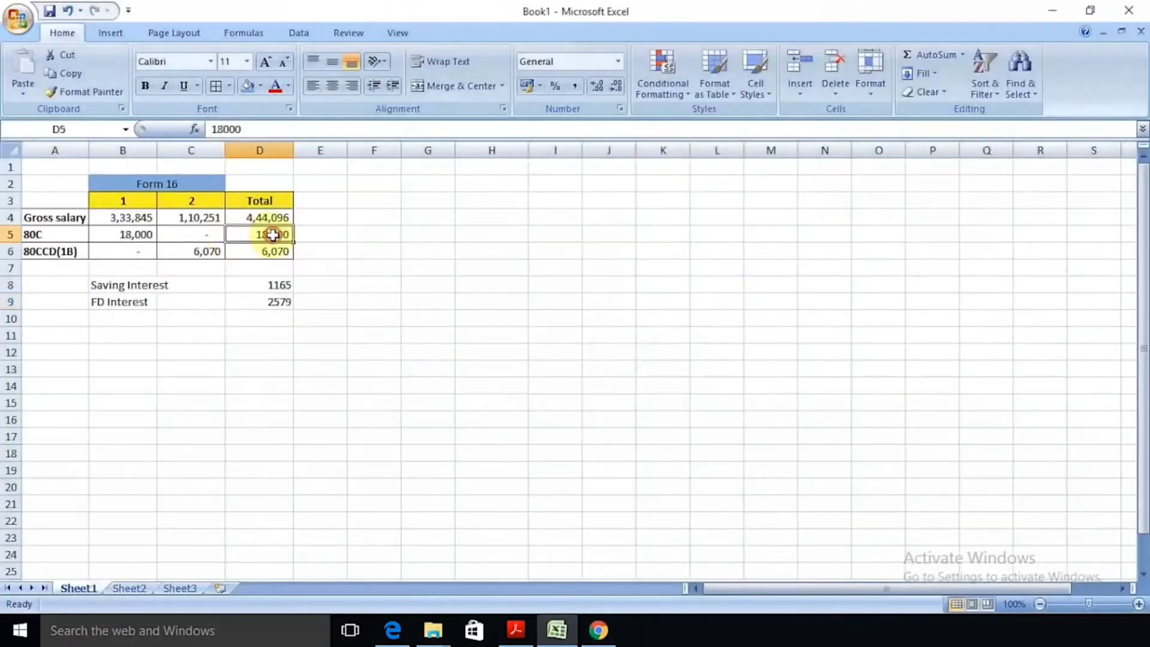
{"action": "left_click", "coordinate": [316, 249]}
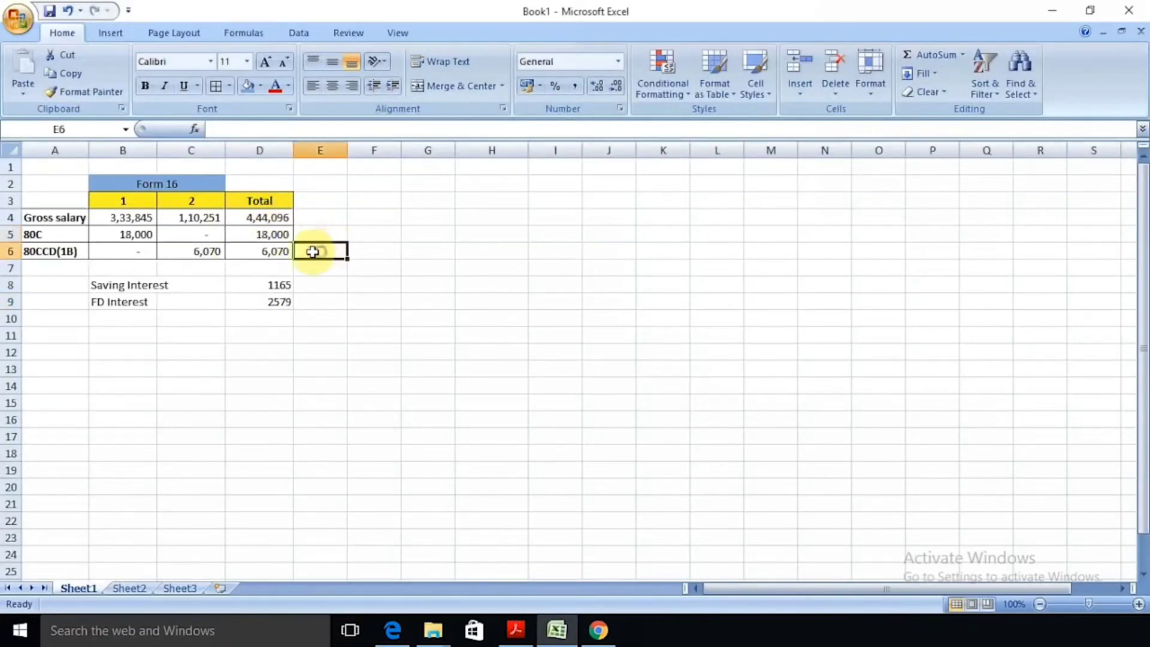
{"action": "left_click", "coordinate": [266, 252]}
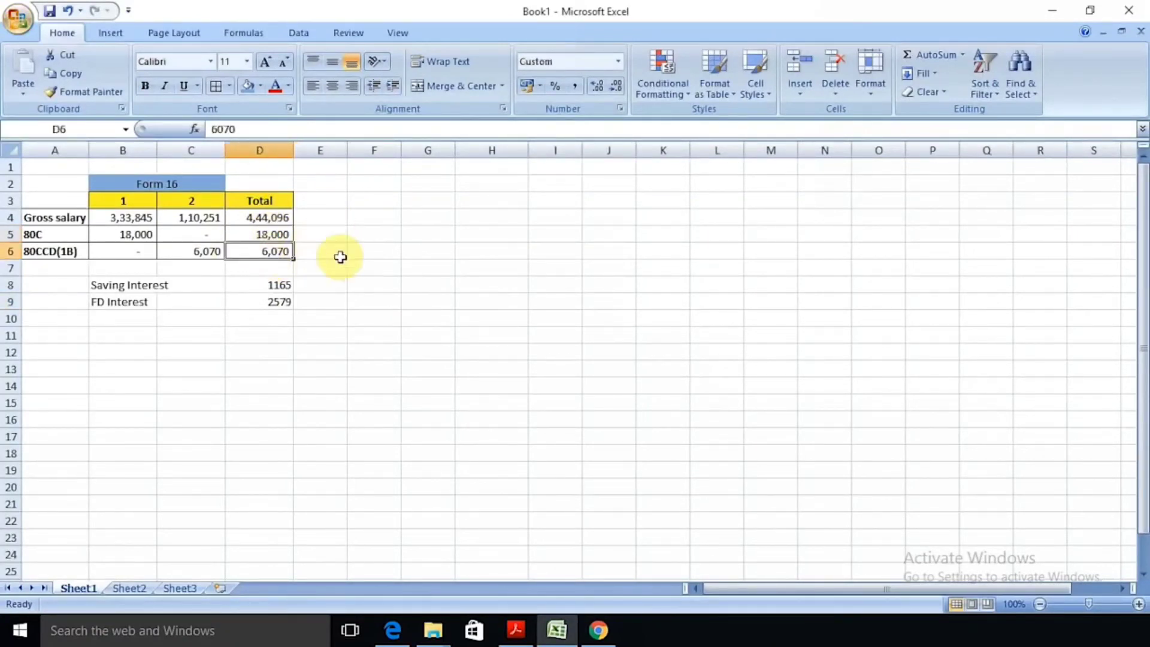
{"action": "left_click", "coordinate": [318, 253]}
{"action": "left_click", "coordinate": [269, 252]}
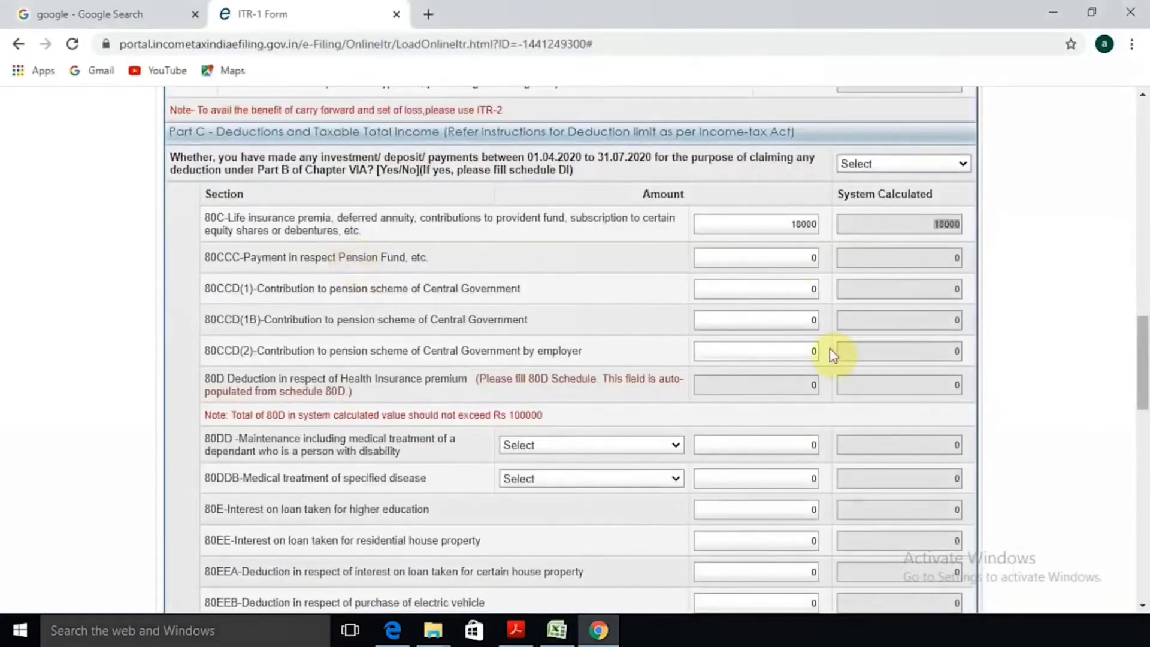
{"action": "key", "text": "Tab"}
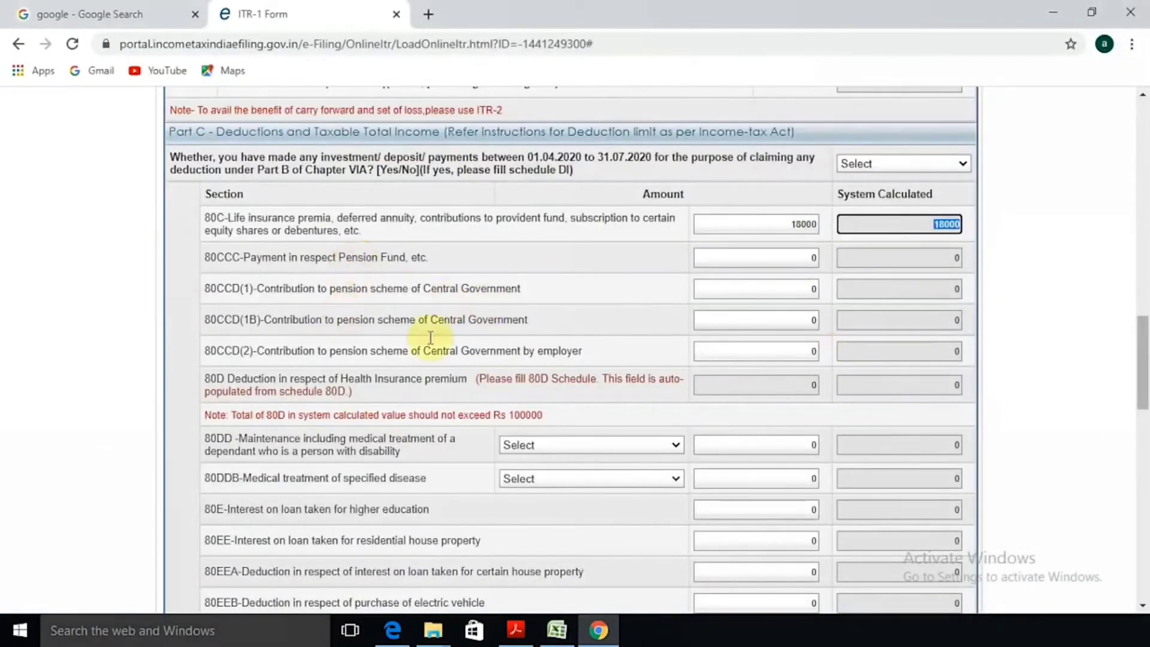
{"action": "left_click", "coordinate": [798, 319]}
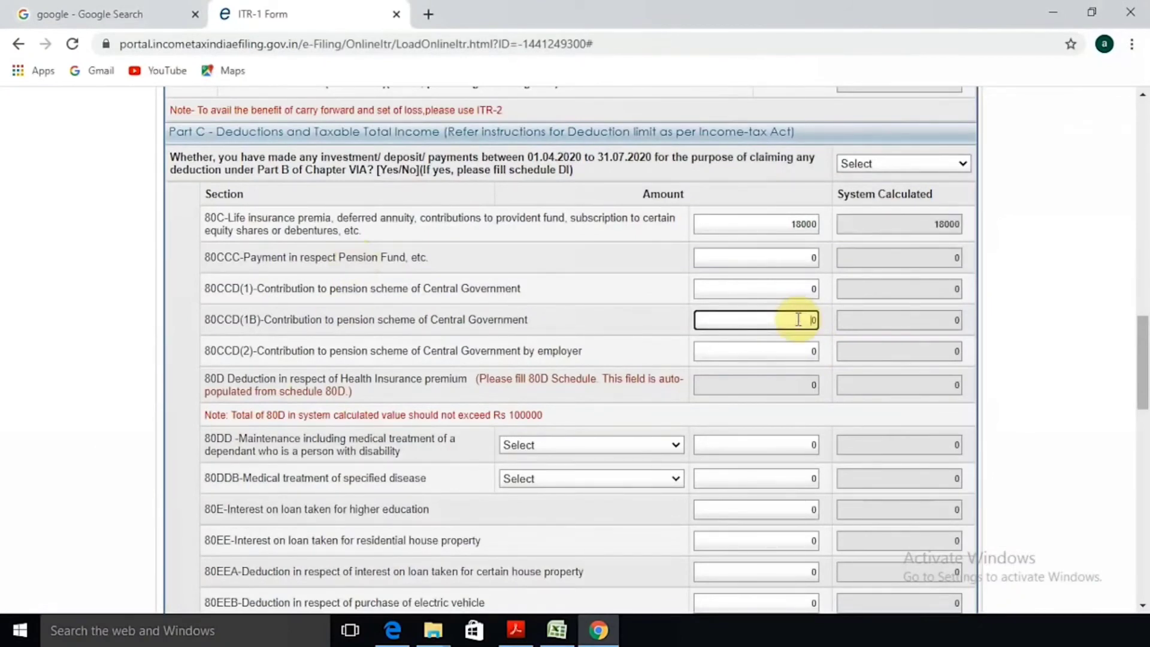
{"action": "type", "text": "6070"}
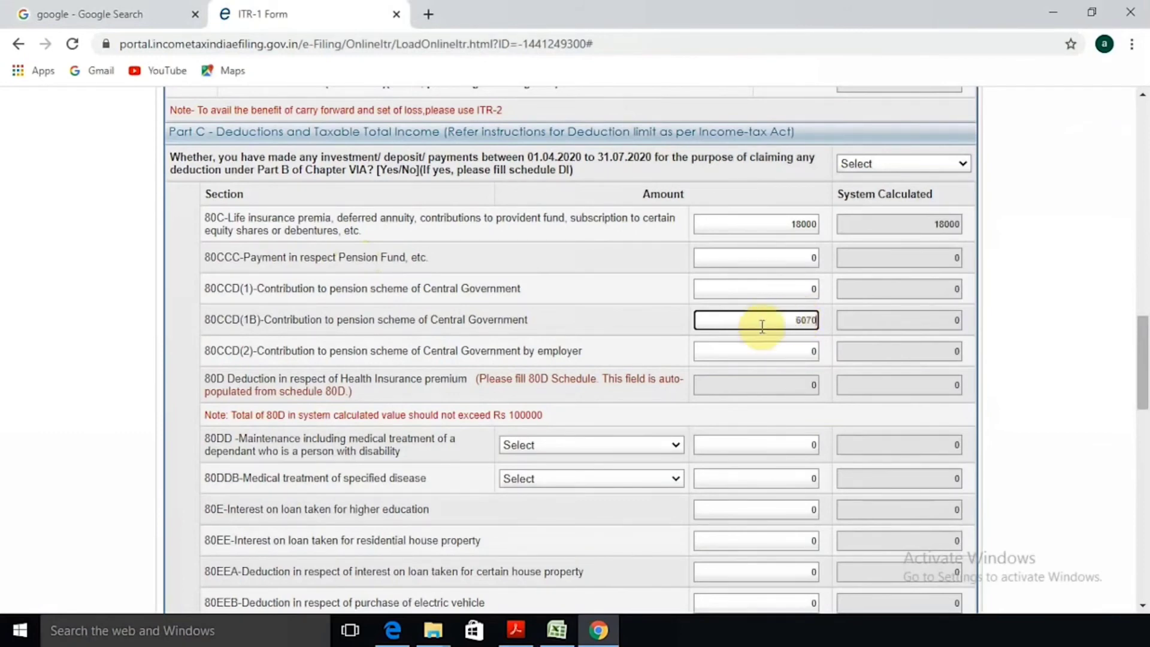
{"action": "scroll", "coordinate": [616, 313], "scroll_direction": "down", "scroll_amount": 1}
{"action": "key", "text": "Tab"}
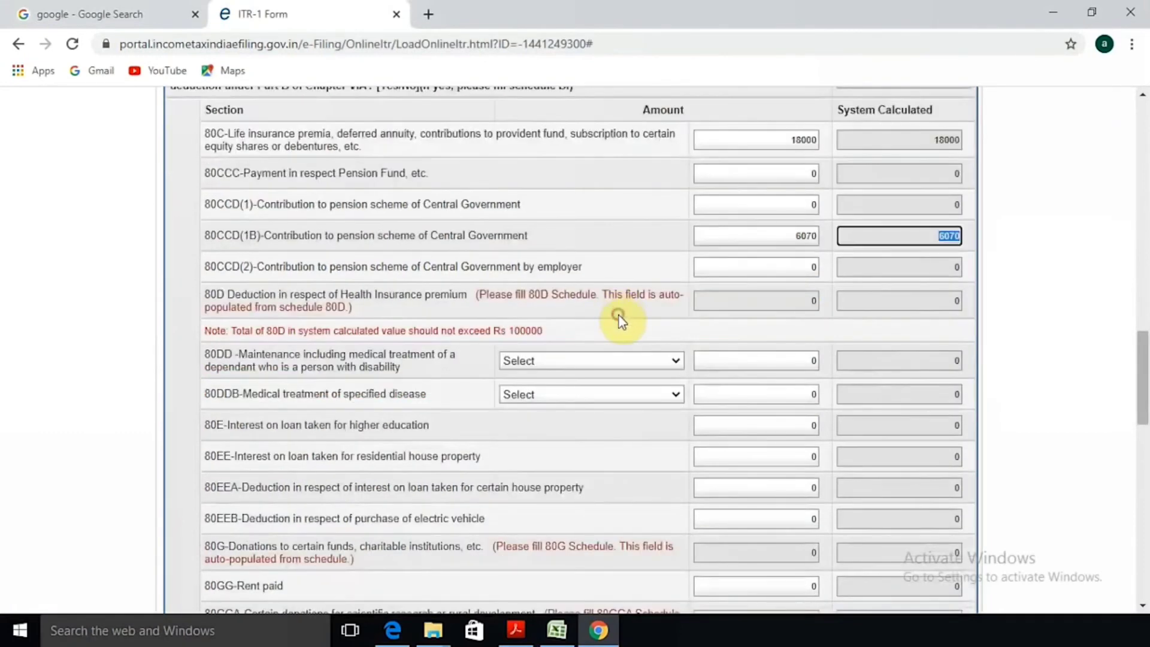
Step: Review the total deductions and the Part D computation of tax payable, plus the TDS schedules in Tax Details
{"action": "scroll", "coordinate": [619, 315], "scroll_direction": "down", "scroll_amount": 1}
{"action": "scroll", "coordinate": [619, 314], "scroll_direction": "down", "scroll_amount": 2}
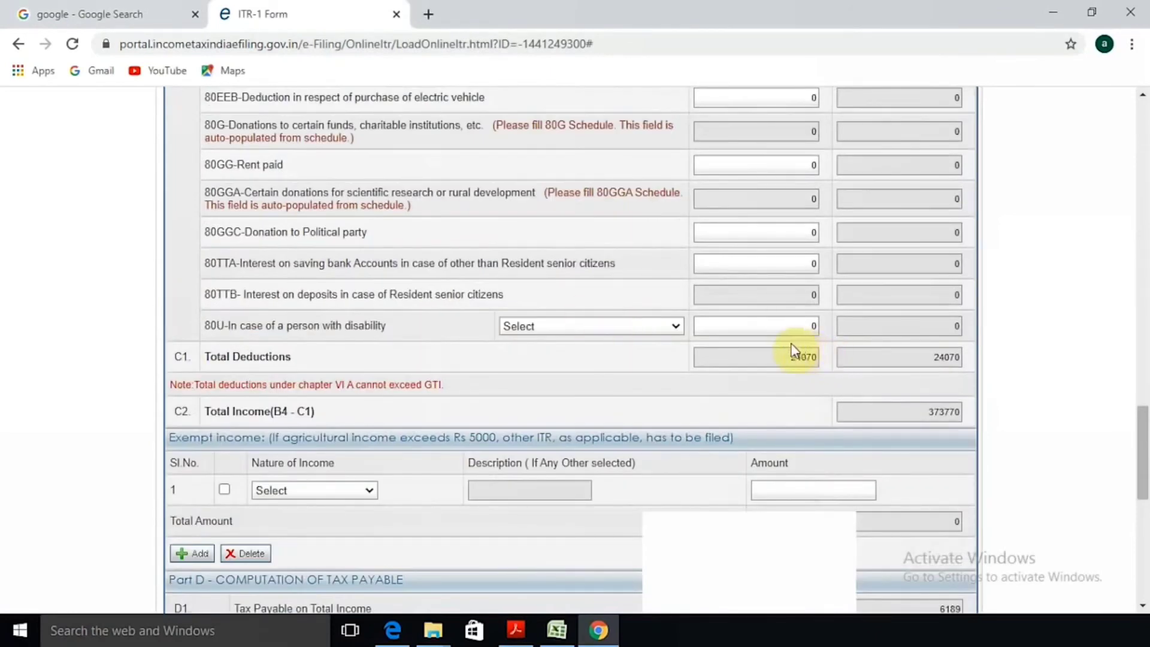
{"action": "scroll", "coordinate": [701, 338], "scroll_direction": "down", "scroll_amount": 3}
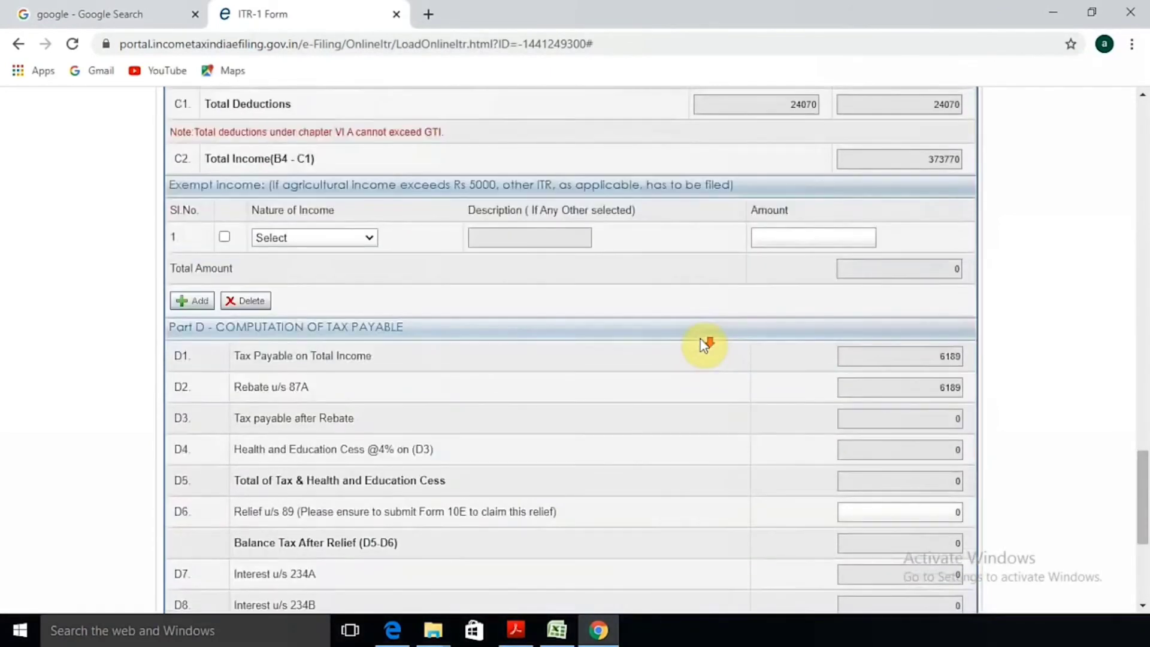
{"action": "scroll", "coordinate": [700, 339], "scroll_direction": "down", "scroll_amount": 1}
{"action": "scroll", "coordinate": [856, 329], "scroll_direction": "down", "scroll_amount": 2}
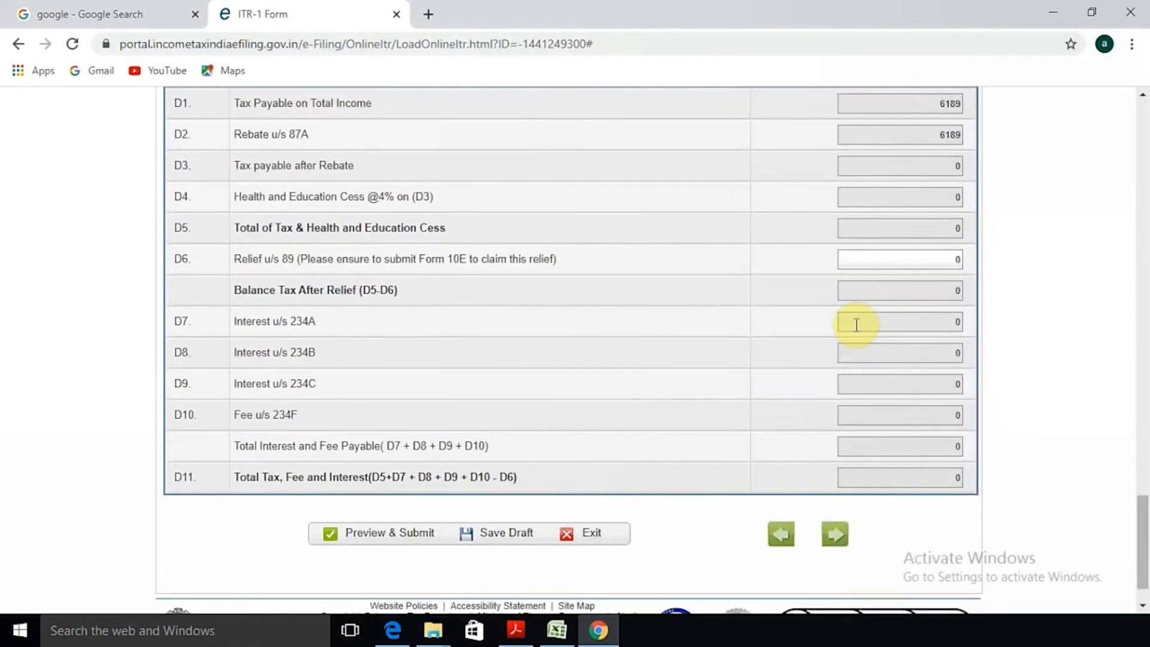
{"action": "scroll", "coordinate": [657, 398], "scroll_direction": "up", "scroll_amount": 20}
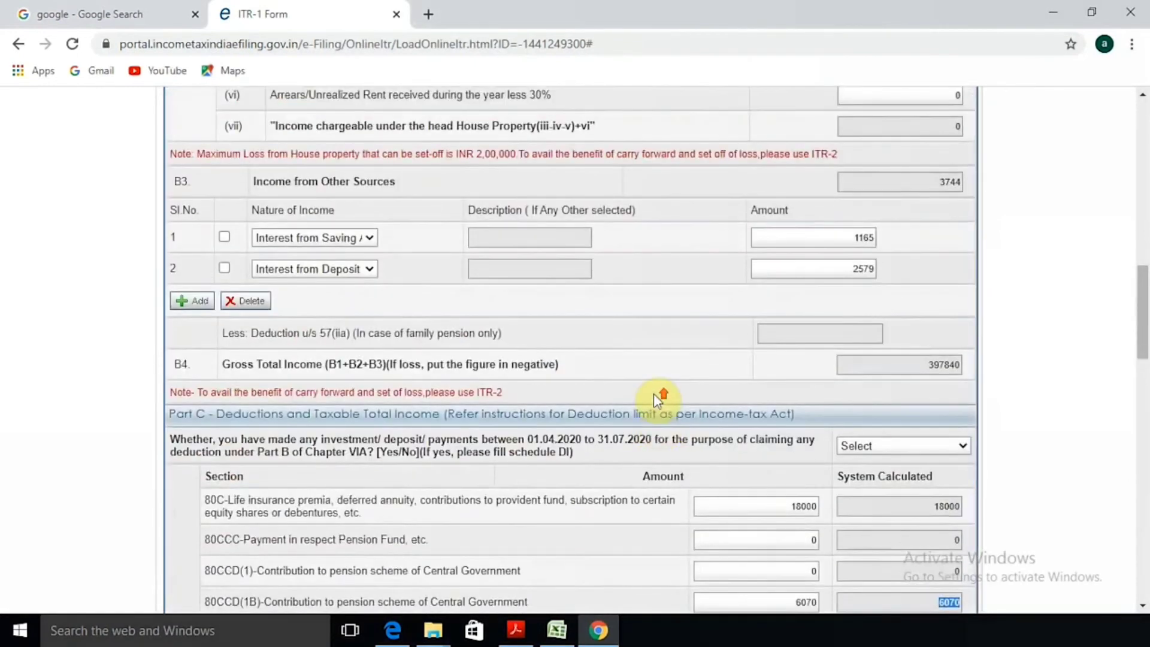
{"action": "scroll", "coordinate": [653, 393], "scroll_direction": "up", "scroll_amount": 10}
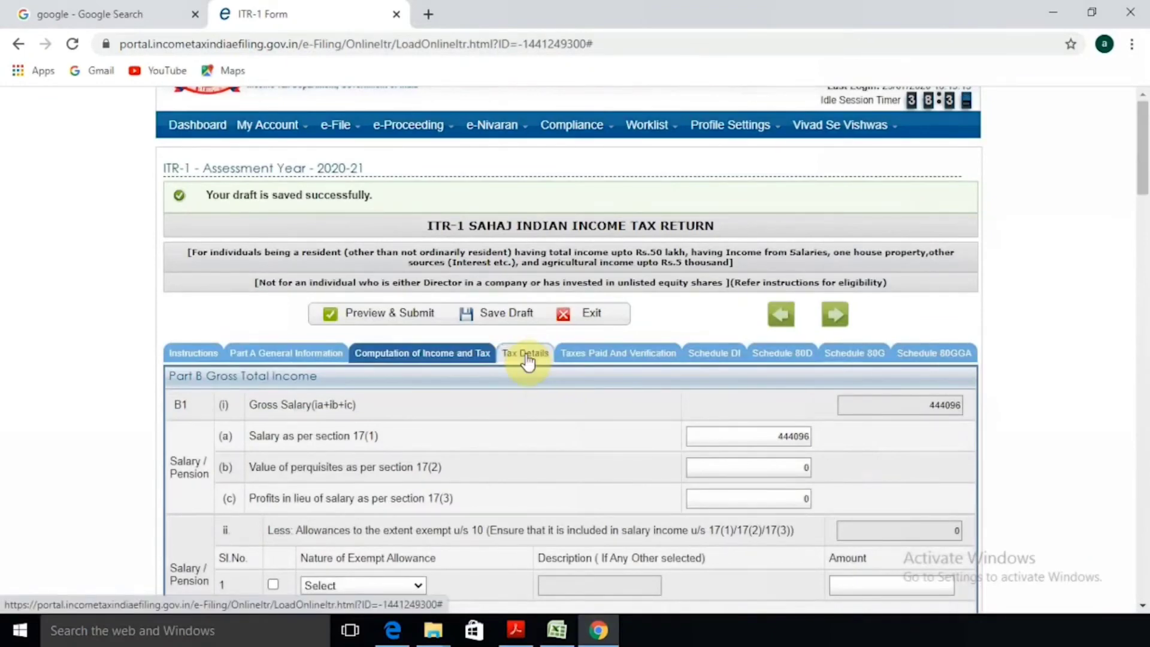
{"action": "left_click", "coordinate": [527, 360]}
{"action": "scroll", "coordinate": [526, 359], "scroll_direction": "down", "scroll_amount": 3}
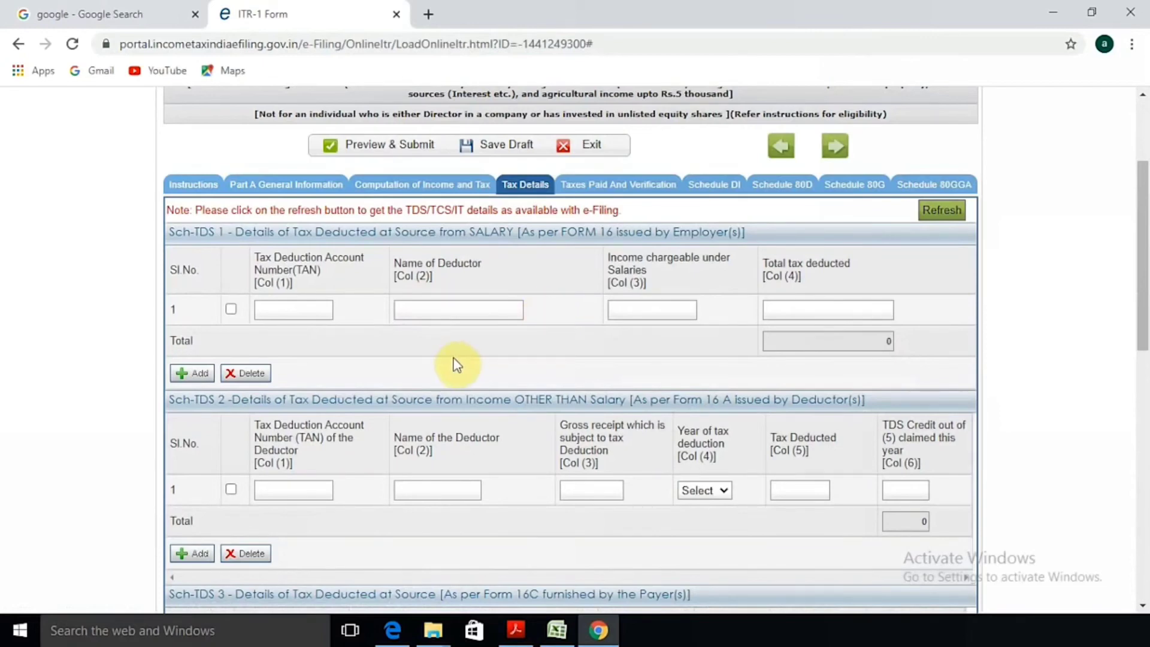
{"action": "scroll", "coordinate": [531, 336], "scroll_direction": "down", "scroll_amount": 2}
{"action": "scroll", "coordinate": [537, 315], "scroll_direction": "up", "scroll_amount": 2}
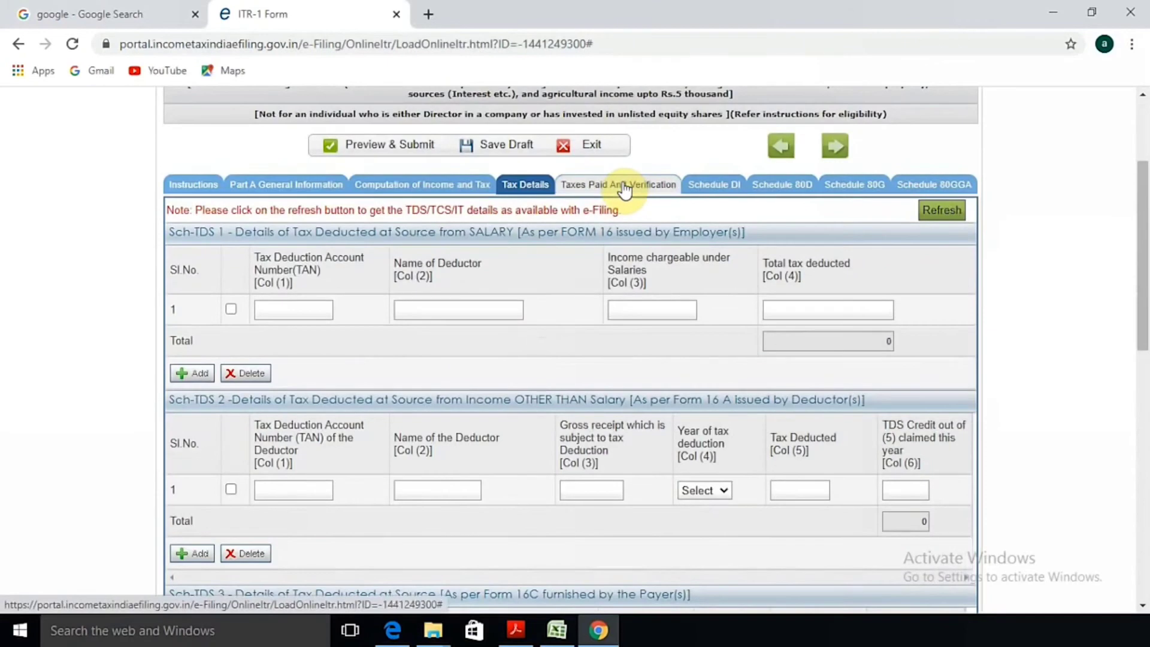
Step: In the verification declaration of Taxes Paid And Verification, set the capacity to Self and fill in the place
{"action": "left_click", "coordinate": [625, 189]}
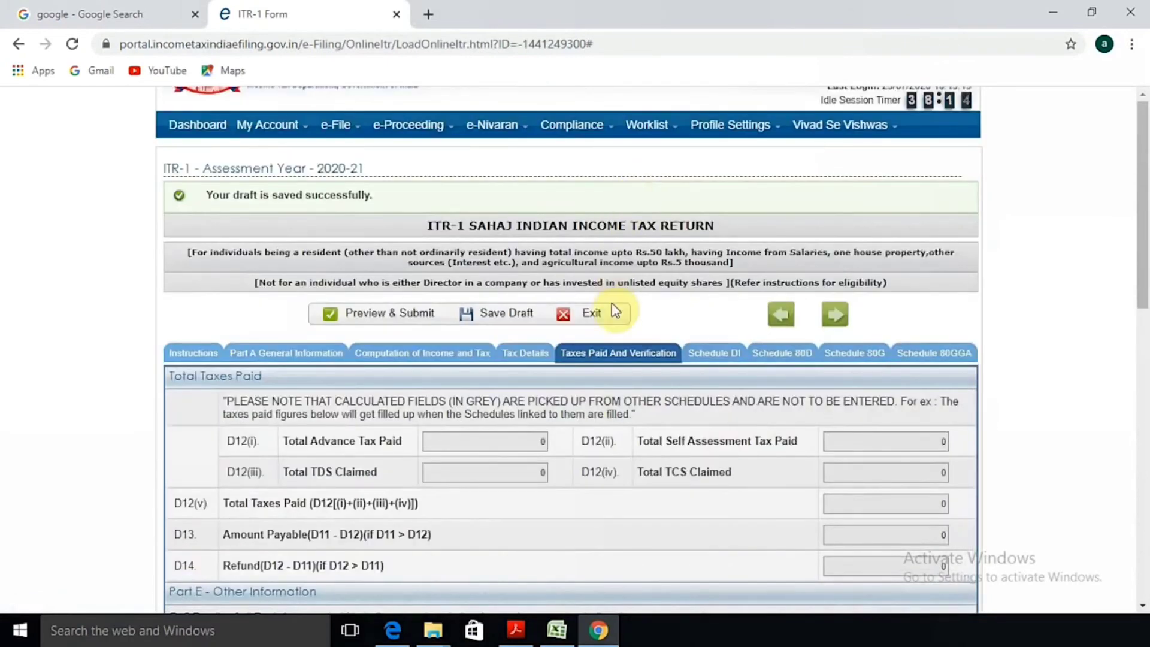
{"action": "scroll", "coordinate": [612, 303], "scroll_direction": "down", "scroll_amount": 4}
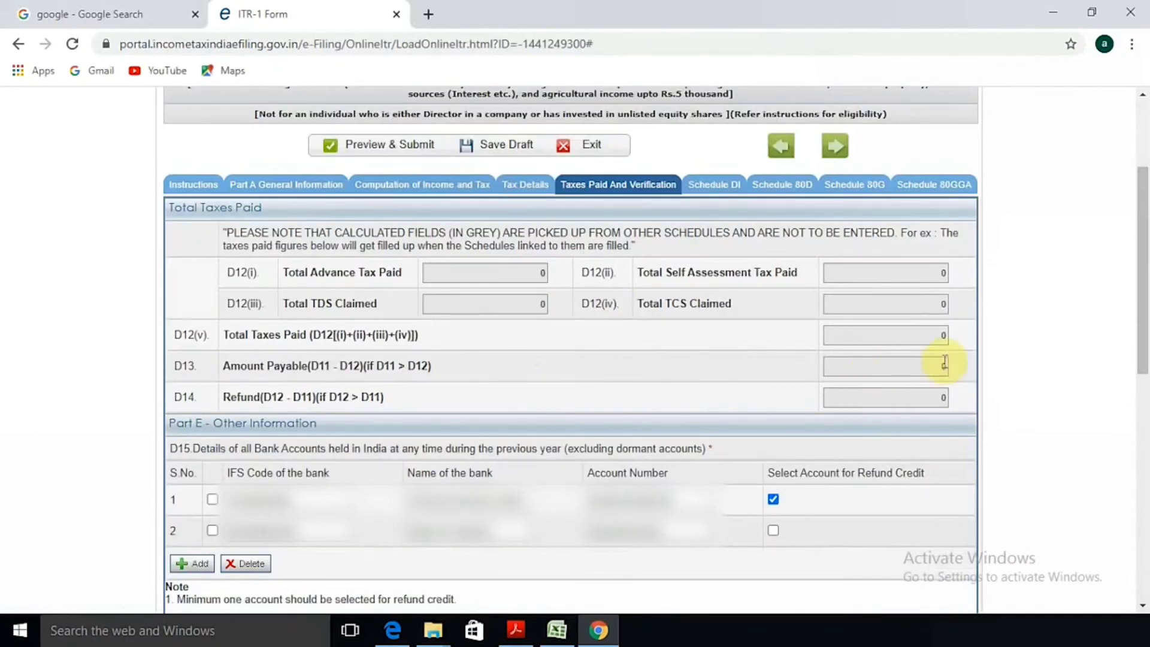
{"action": "scroll", "coordinate": [650, 352], "scroll_direction": "down", "scroll_amount": 3}
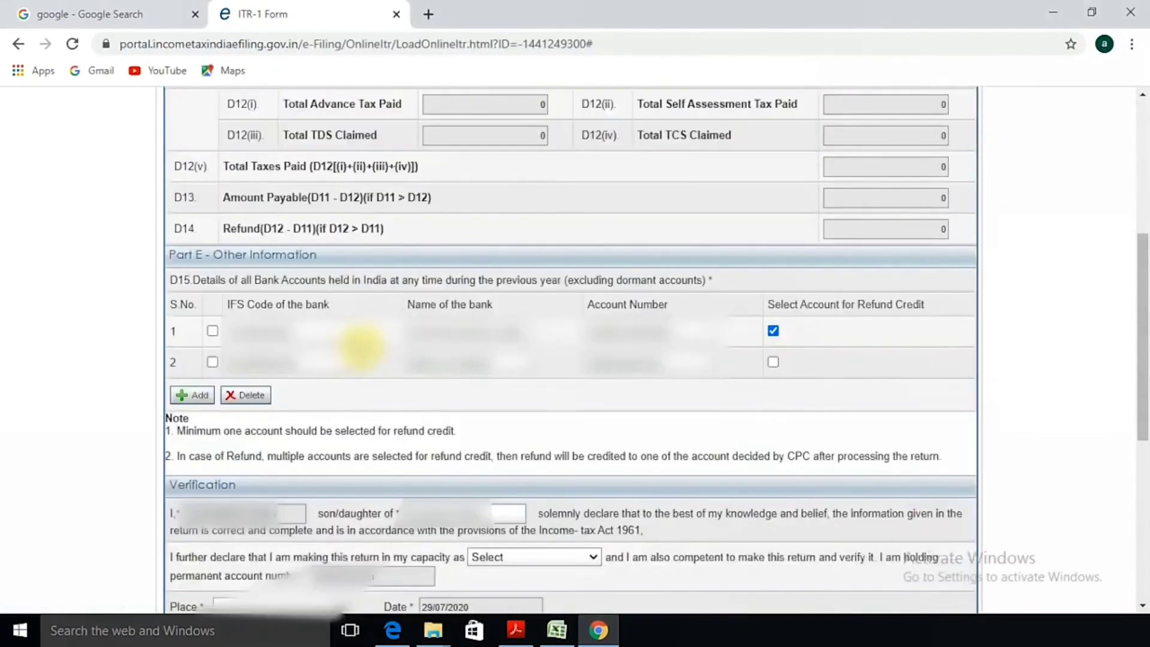
{"action": "scroll", "coordinate": [514, 418], "scroll_direction": "down", "scroll_amount": 5}
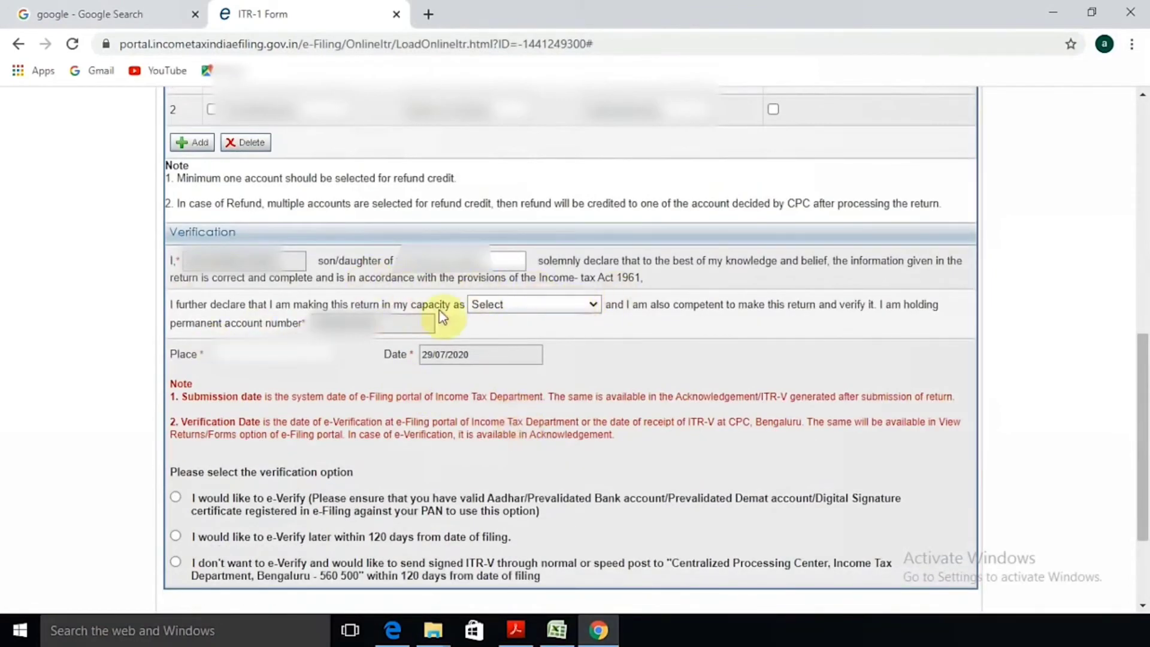
{"action": "left_click", "coordinate": [563, 313]}
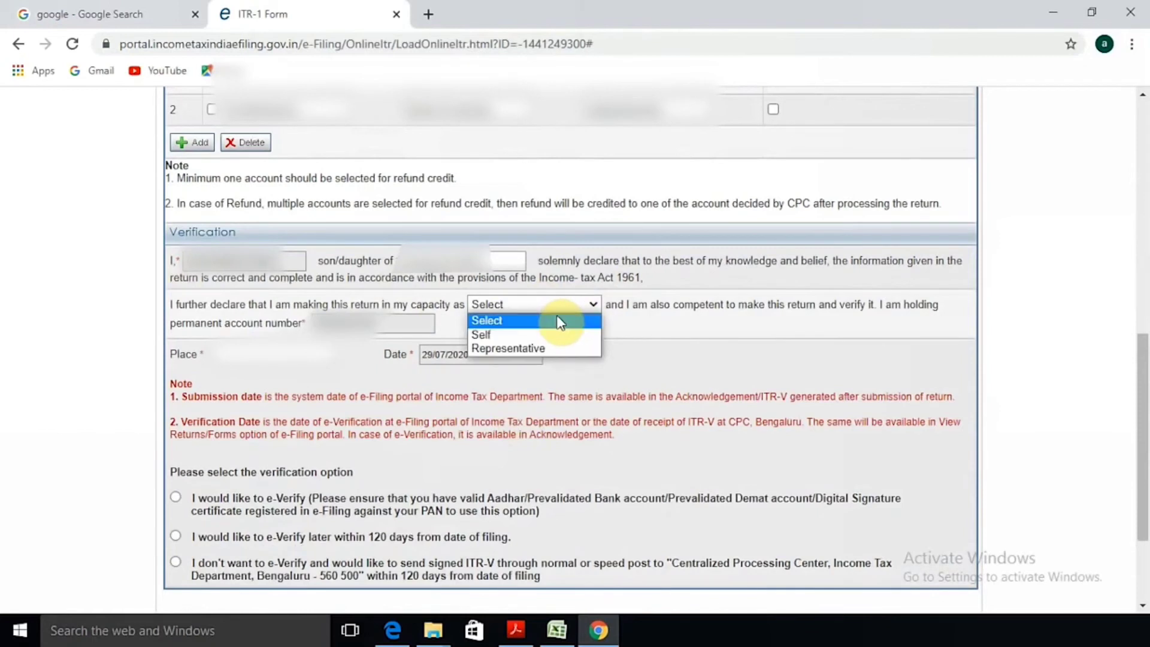
{"action": "left_click", "coordinate": [495, 335]}
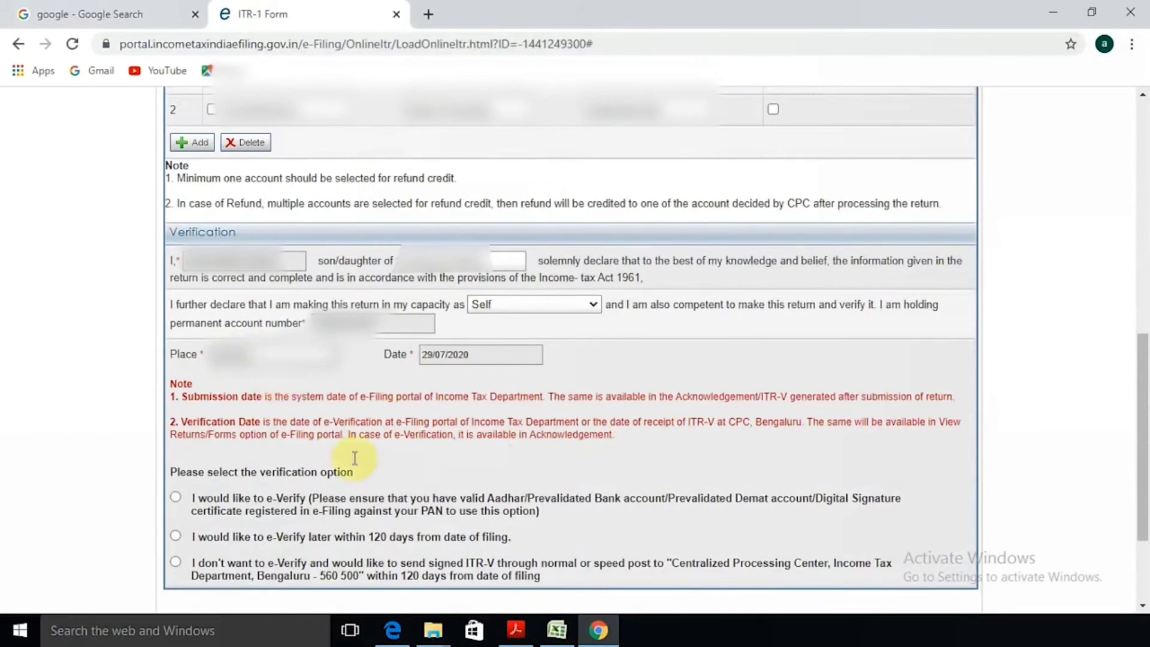
Step: Choose to e-Verify later within 120 days from the date of filing and save the draft
{"action": "scroll", "coordinate": [371, 431], "scroll_direction": "down", "scroll_amount": 2}
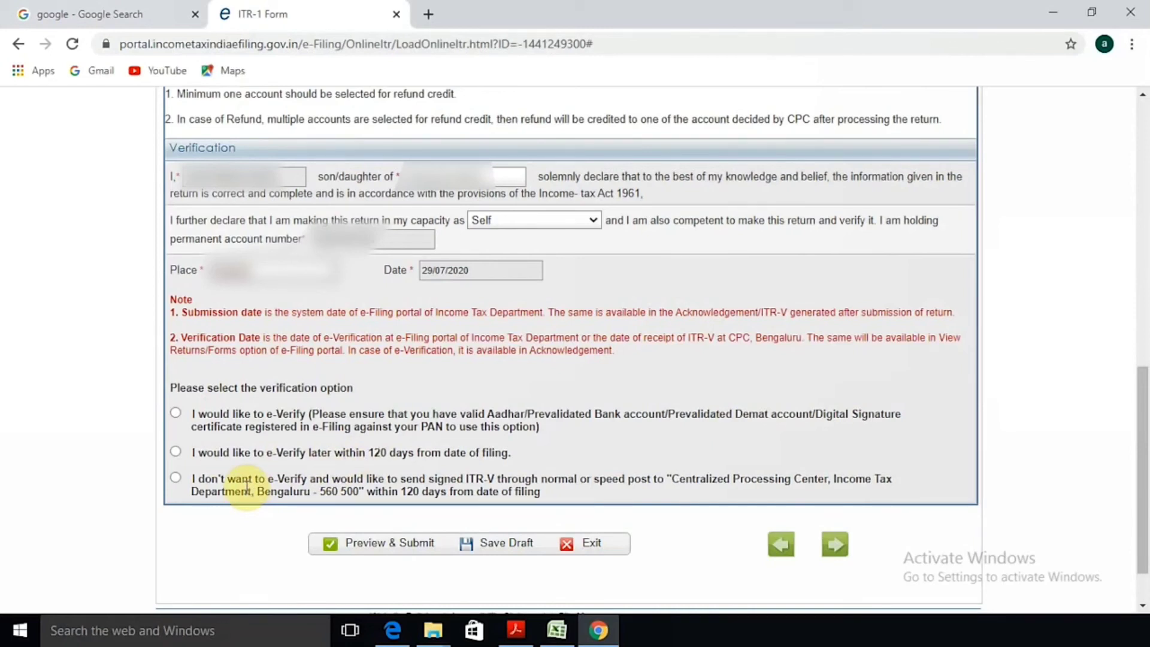
{"action": "left_click", "coordinate": [176, 453]}
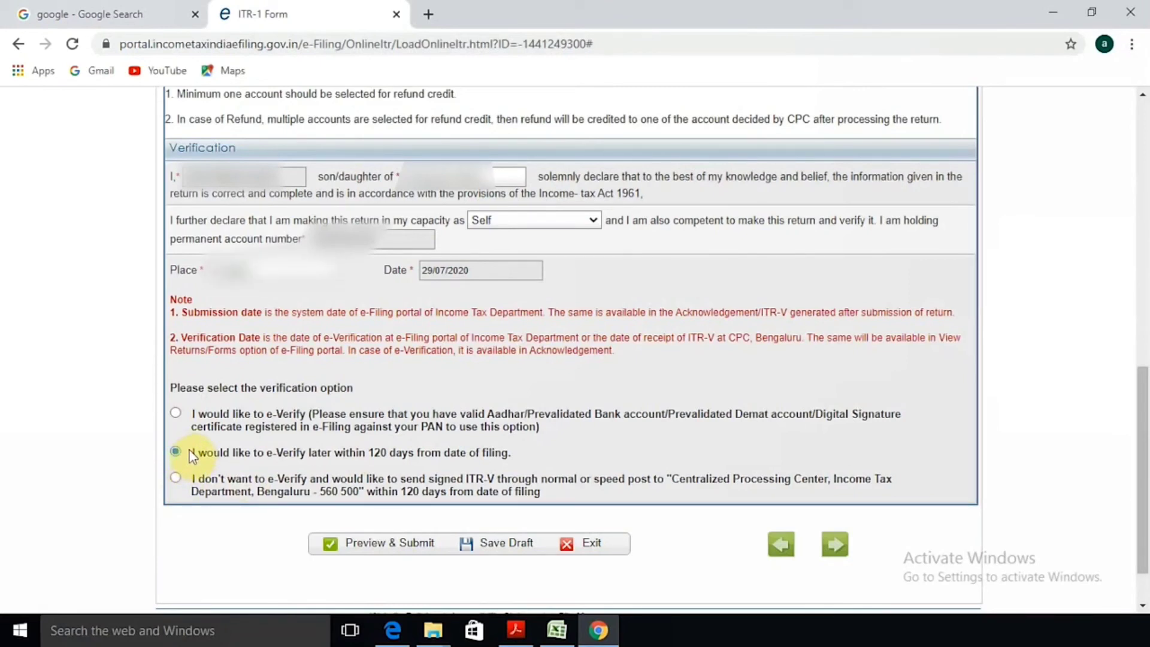
{"action": "left_click", "coordinate": [510, 544]}
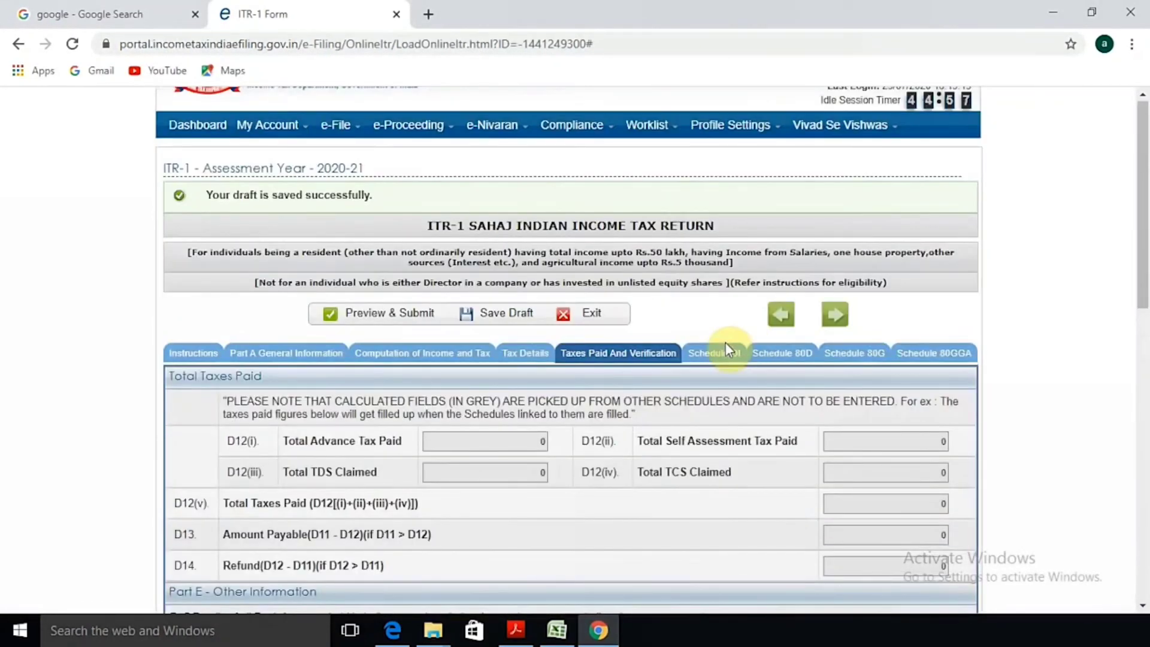
Step: Examine Schedule DI for deductions attributable to investments made between 01.04.2020 and 31.07.2020
{"action": "left_click", "coordinate": [725, 349]}
{"action": "scroll", "coordinate": [587, 346], "scroll_direction": "down", "scroll_amount": 3}
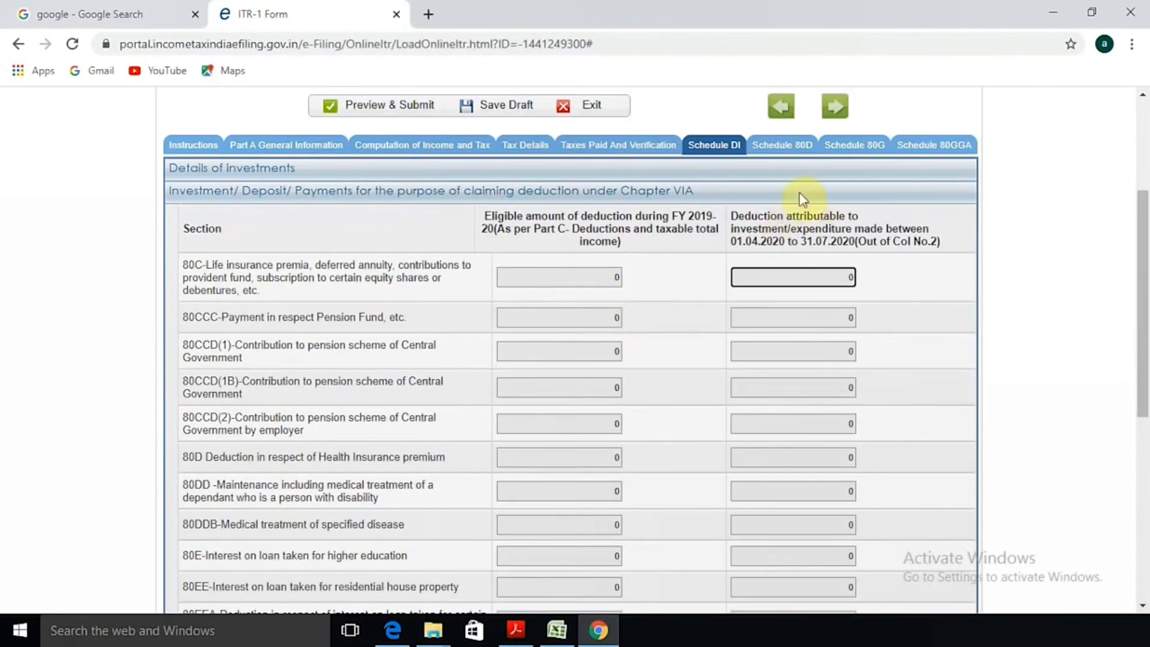
Step: Examine Schedule 80D for health insurance deductions and Schedules 80G and 80GGA for donation deductions
{"action": "left_click", "coordinate": [788, 154]}
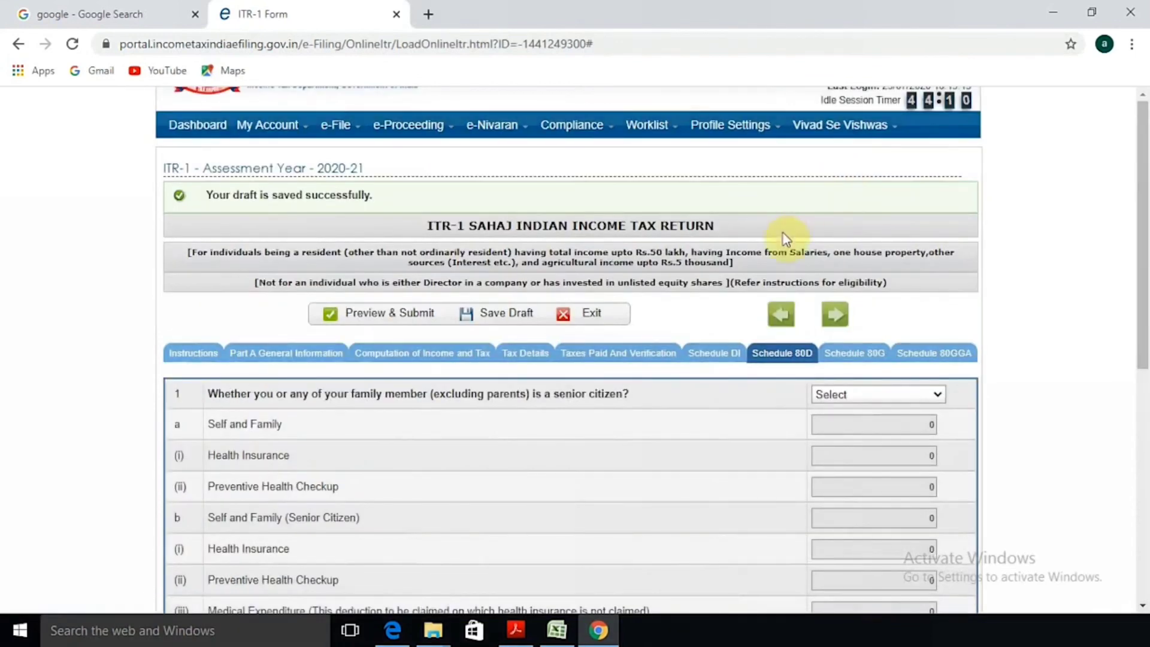
{"action": "scroll", "coordinate": [787, 239], "scroll_direction": "down", "scroll_amount": 2}
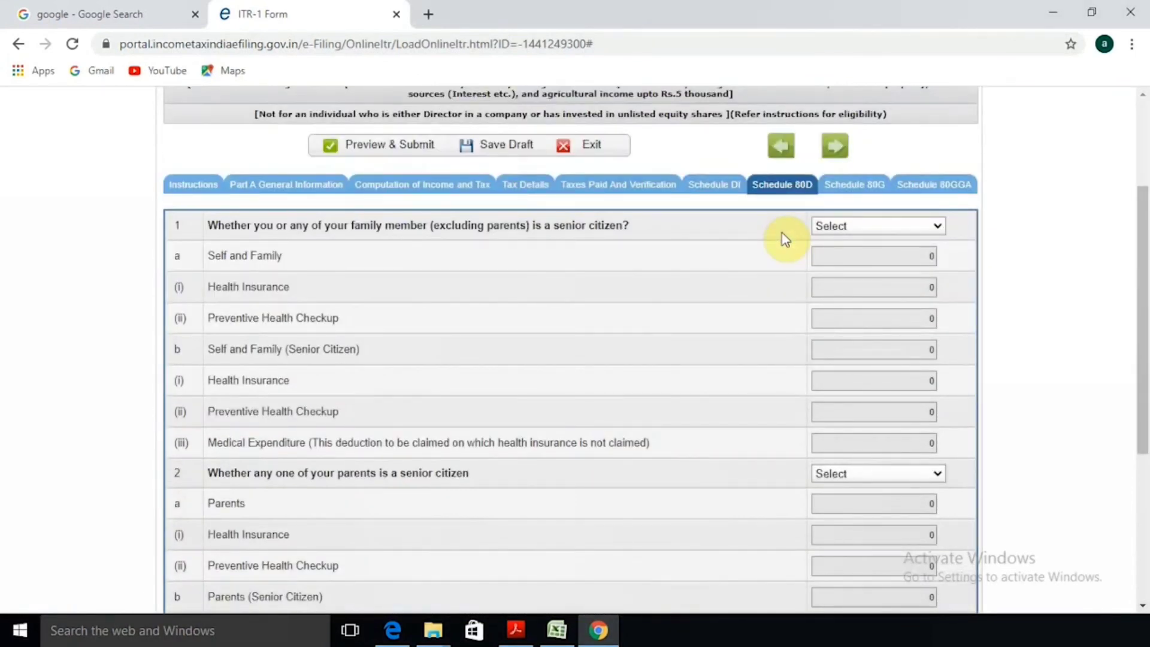
{"action": "scroll", "coordinate": [629, 313], "scroll_direction": "down", "scroll_amount": 3}
{"action": "scroll", "coordinate": [631, 313], "scroll_direction": "up", "scroll_amount": 4}
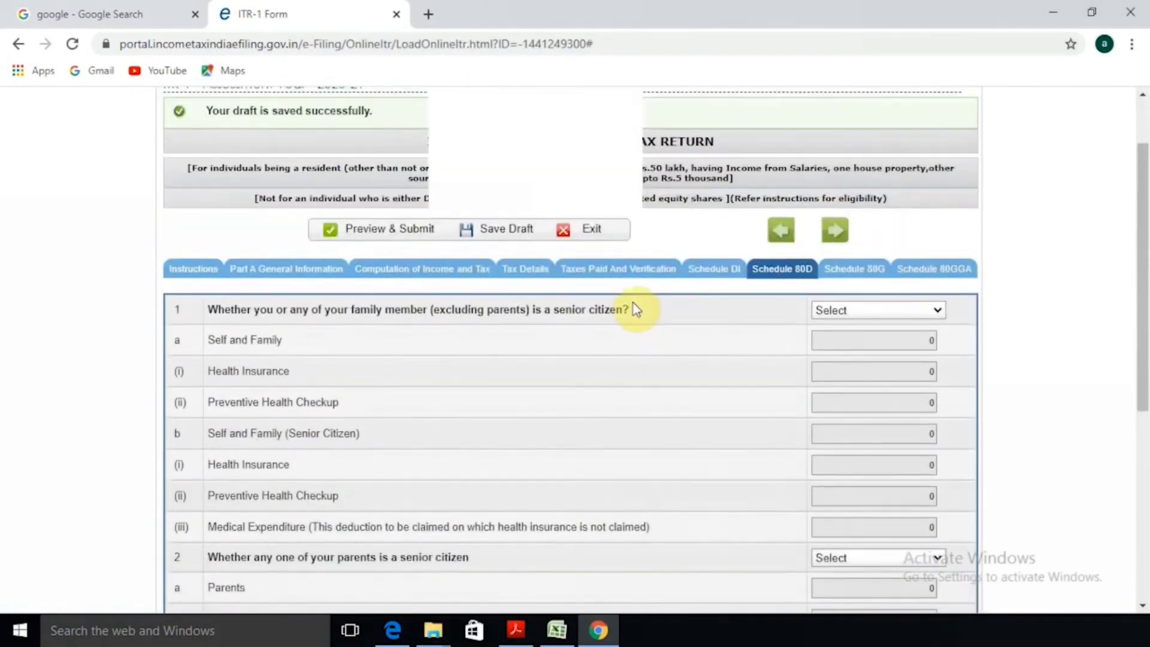
{"action": "left_click", "coordinate": [723, 169]}
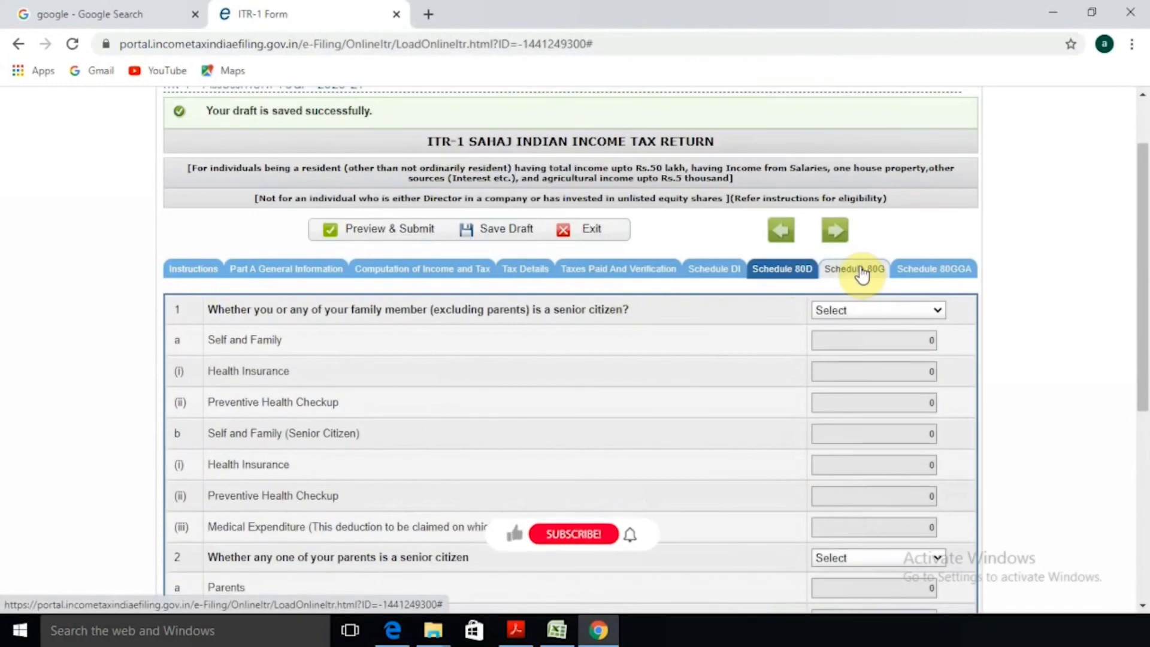
{"action": "left_click", "coordinate": [861, 271]}
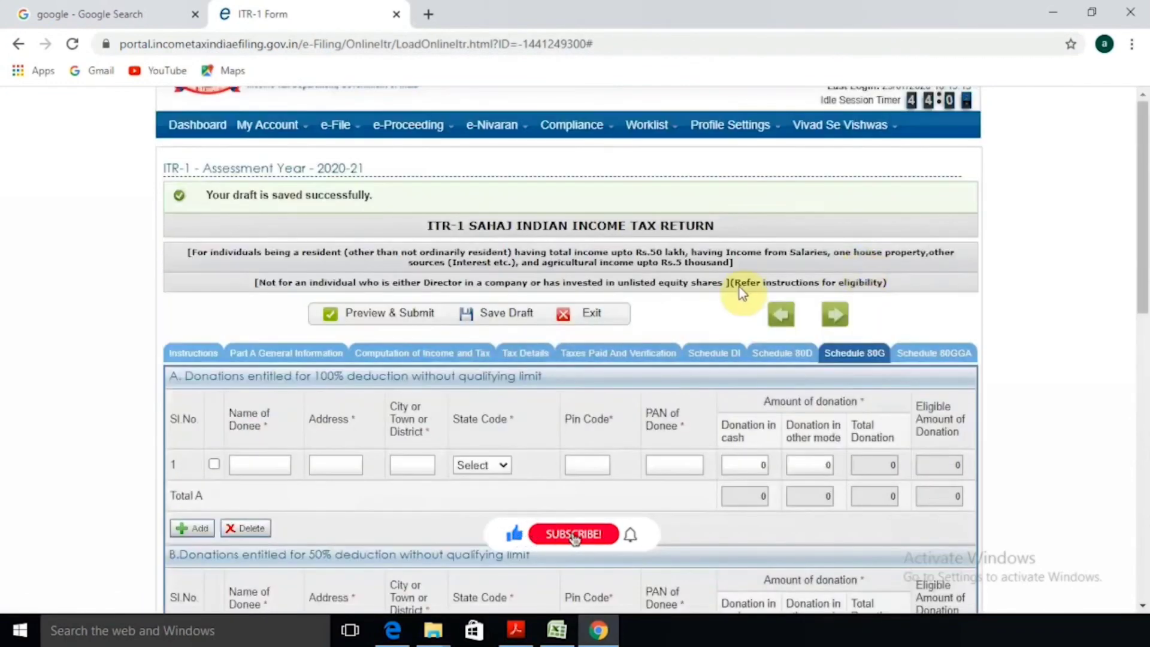
{"action": "scroll", "coordinate": [739, 287], "scroll_direction": "down", "scroll_amount": 1}
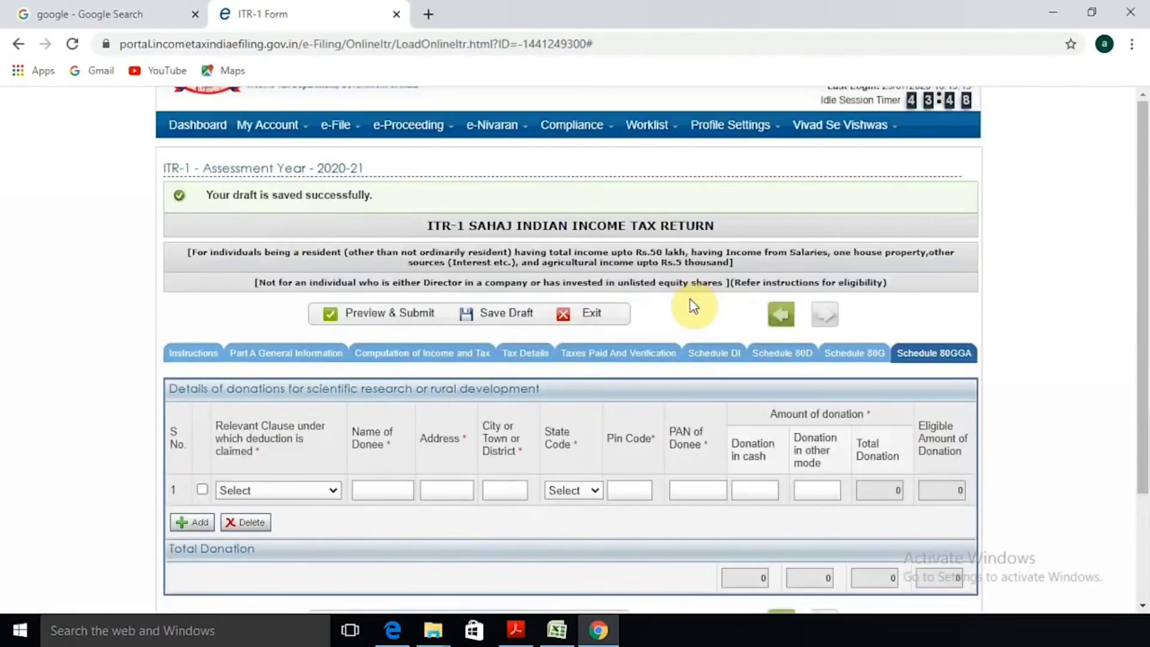
{"action": "scroll", "coordinate": [693, 306], "scroll_direction": "down", "scroll_amount": 1}
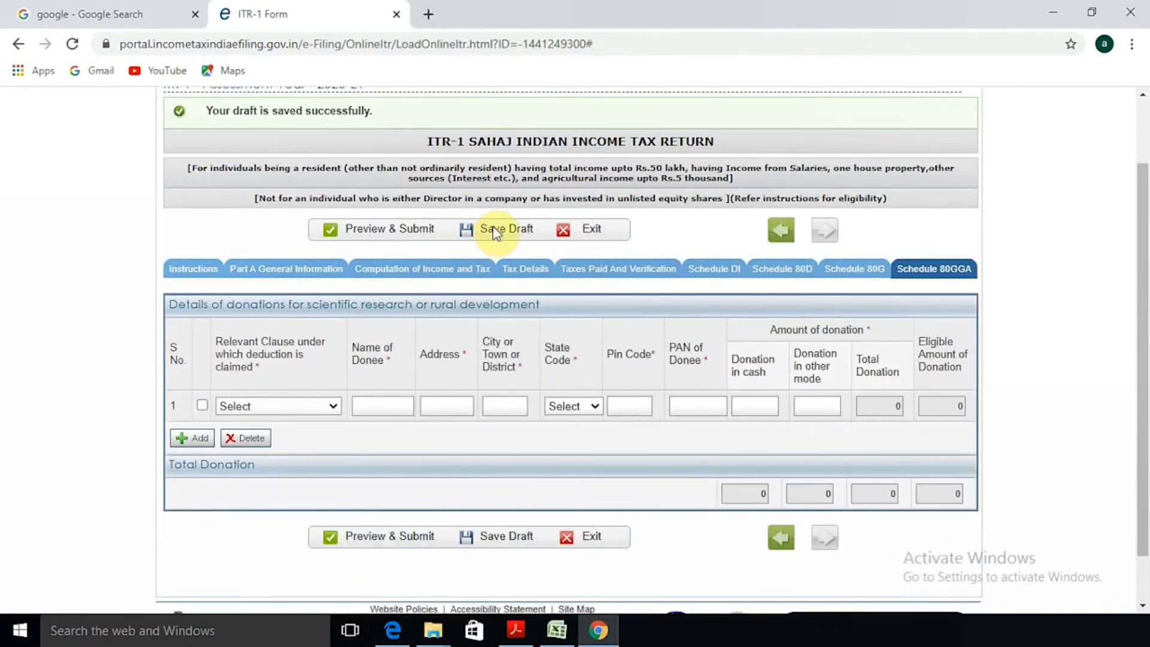
Step: Save the draft and open the preview of the completed ITR-1 return for submission
{"action": "left_click", "coordinate": [495, 232]}
{"action": "scroll", "coordinate": [495, 232], "scroll_direction": "down", "scroll_amount": 1}
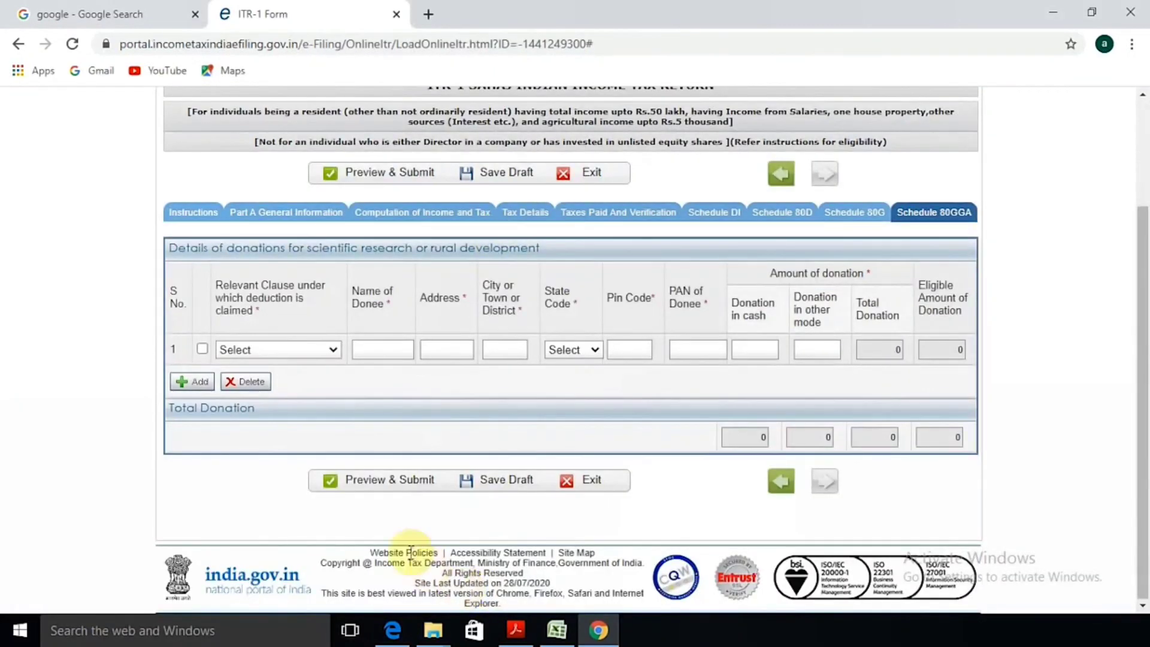
{"action": "left_click", "coordinate": [386, 486]}
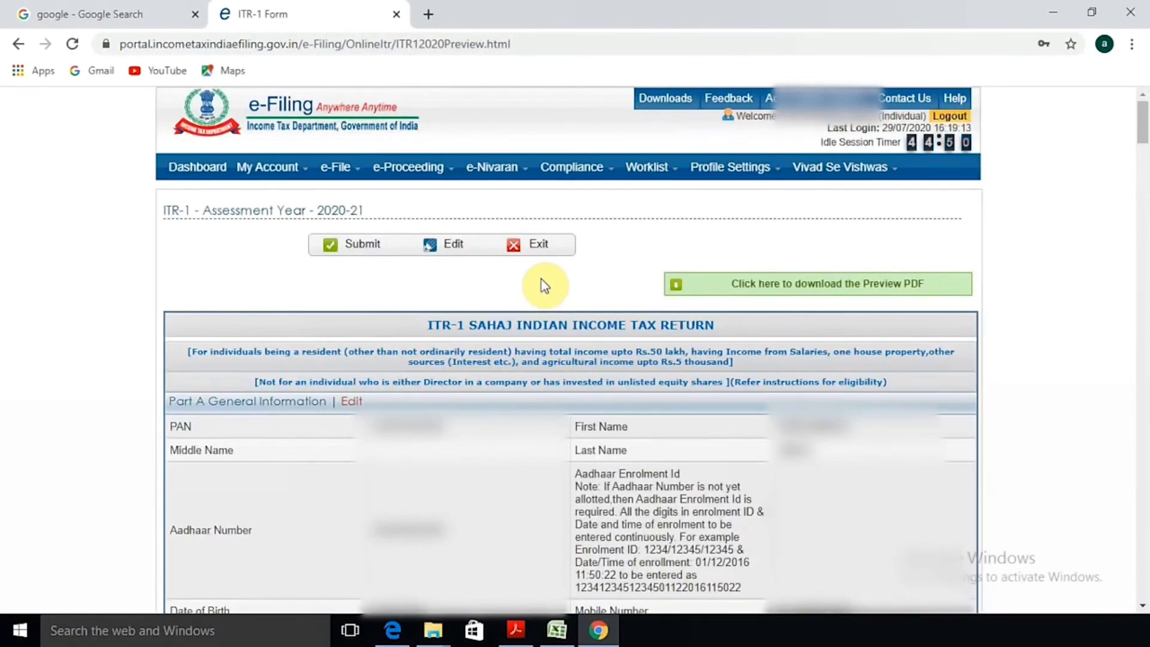
Step: Check the previewed return from Part A General Information through Schedule 80GGA and submit it
{"action": "scroll", "coordinate": [543, 285], "scroll_direction": "down", "scroll_amount": 15}
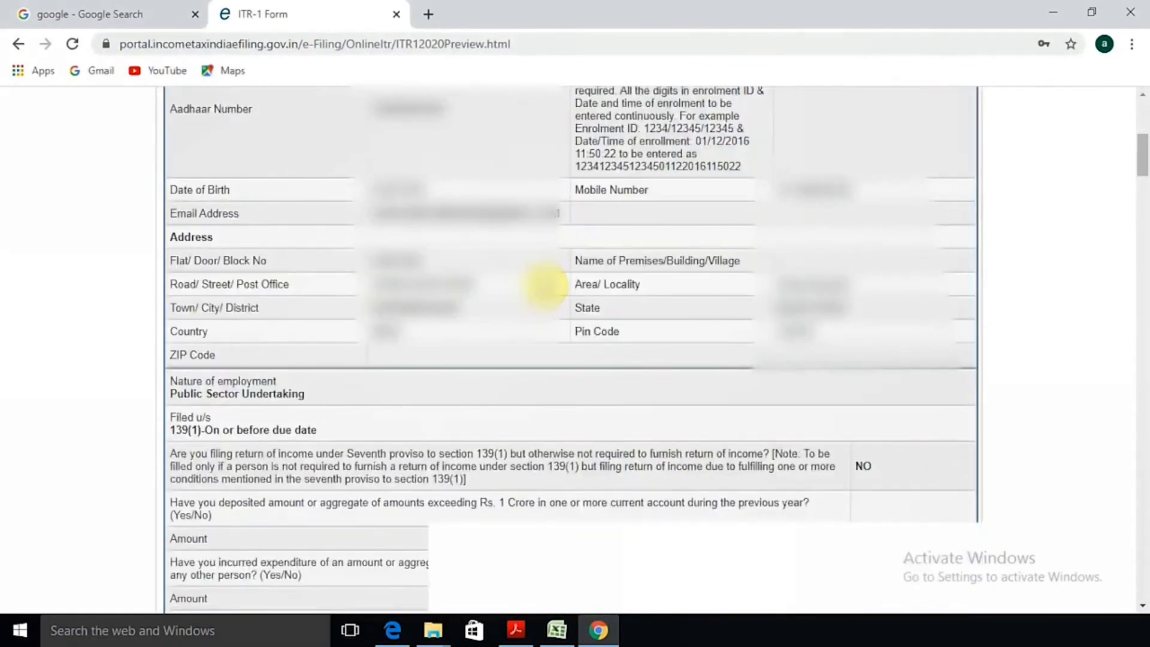
{"action": "scroll", "coordinate": [544, 285], "scroll_direction": "down", "scroll_amount": 6}
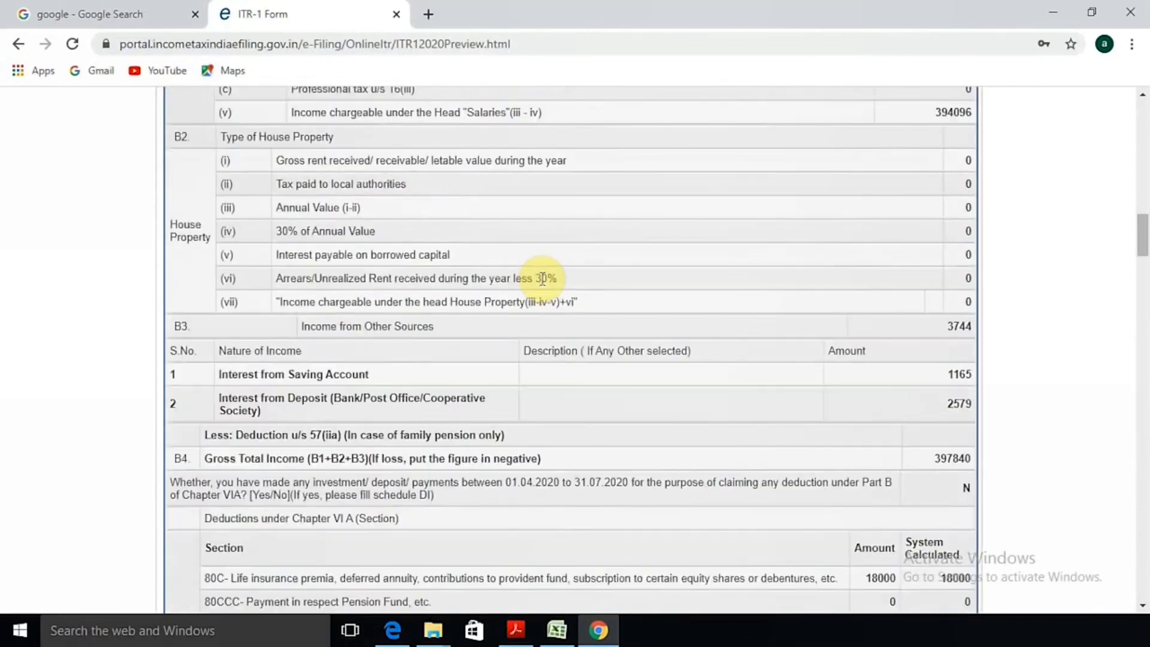
{"action": "scroll", "coordinate": [542, 278], "scroll_direction": "down", "scroll_amount": 2}
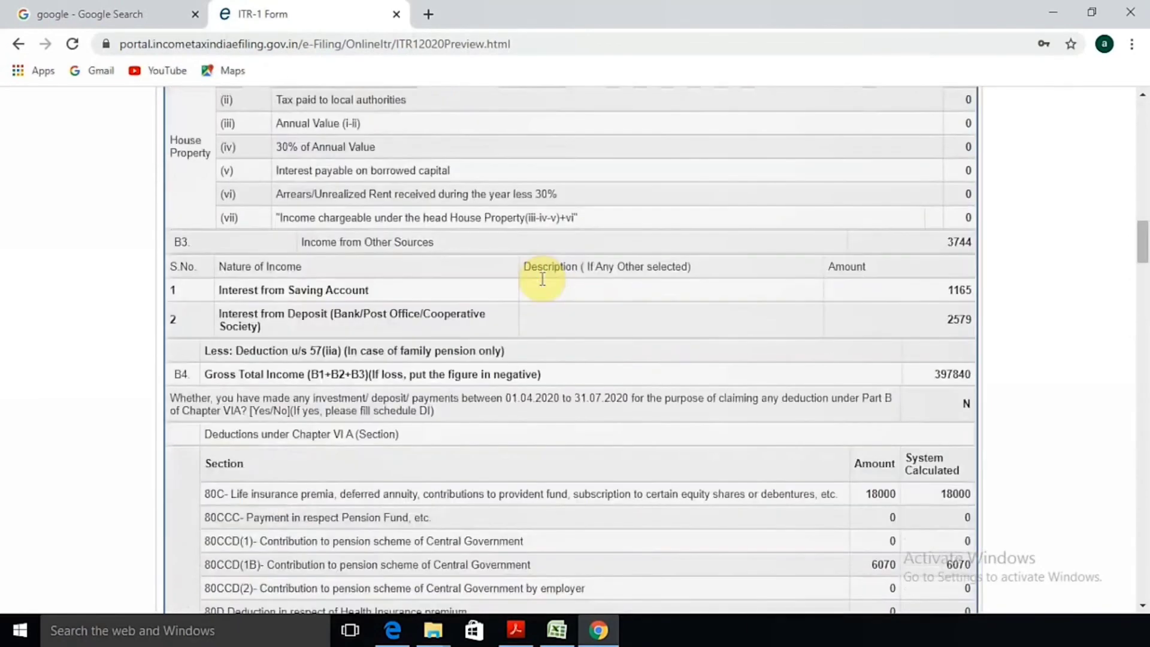
{"action": "scroll", "coordinate": [663, 290], "scroll_direction": "down", "scroll_amount": 20}
{"action": "scroll", "coordinate": [660, 291], "scroll_direction": "down", "scroll_amount": 1}
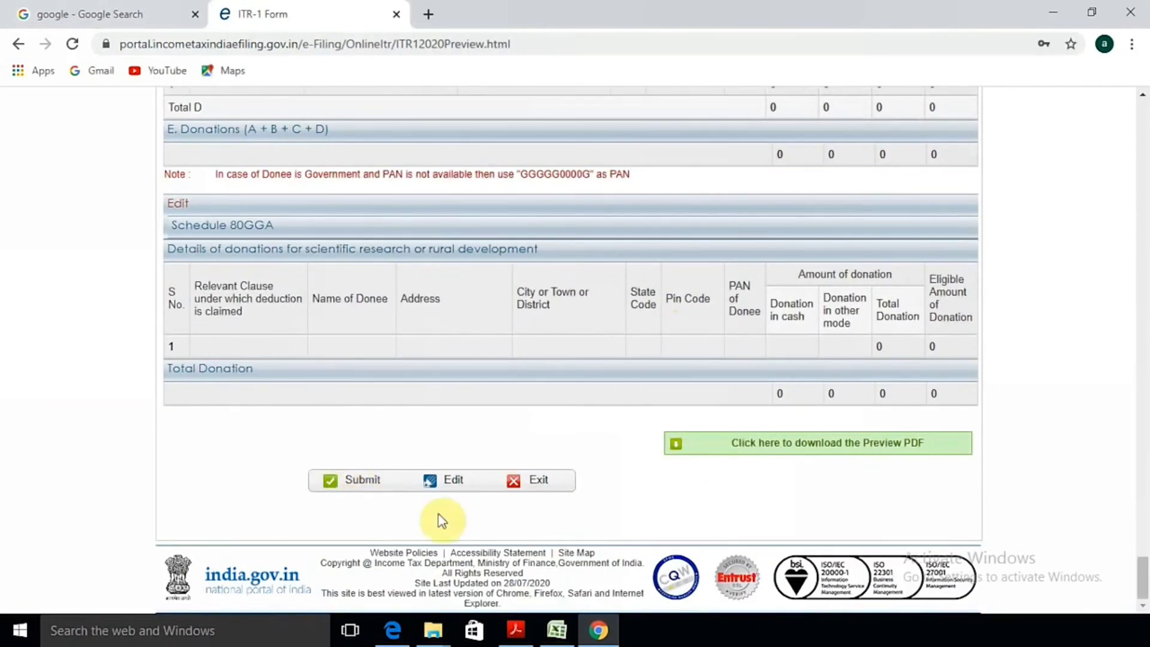
{"action": "left_click", "coordinate": [362, 482]}
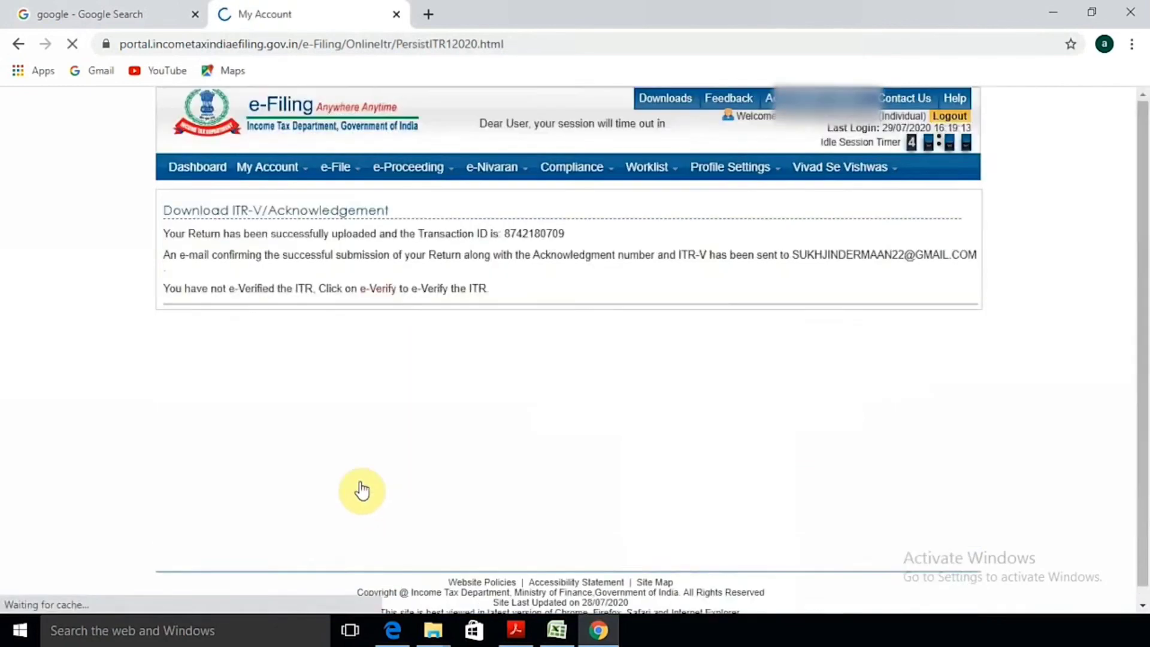